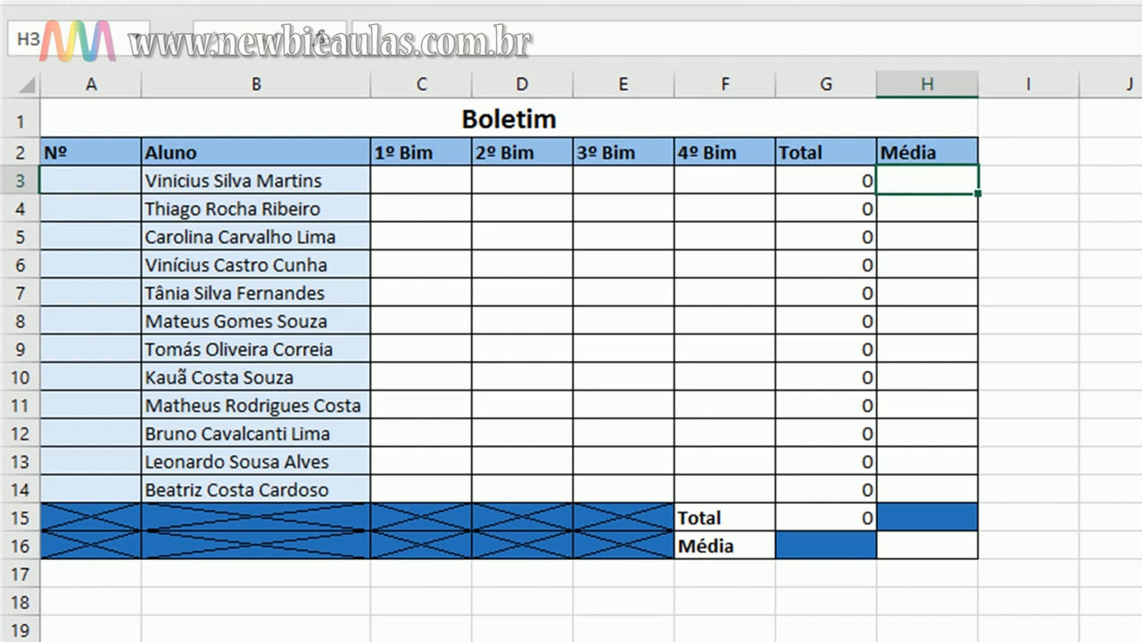
Enter the formula =média(C3:F3) in cell H3 to average the first student's four bimester grades.
{"action": "type", "text": "="}
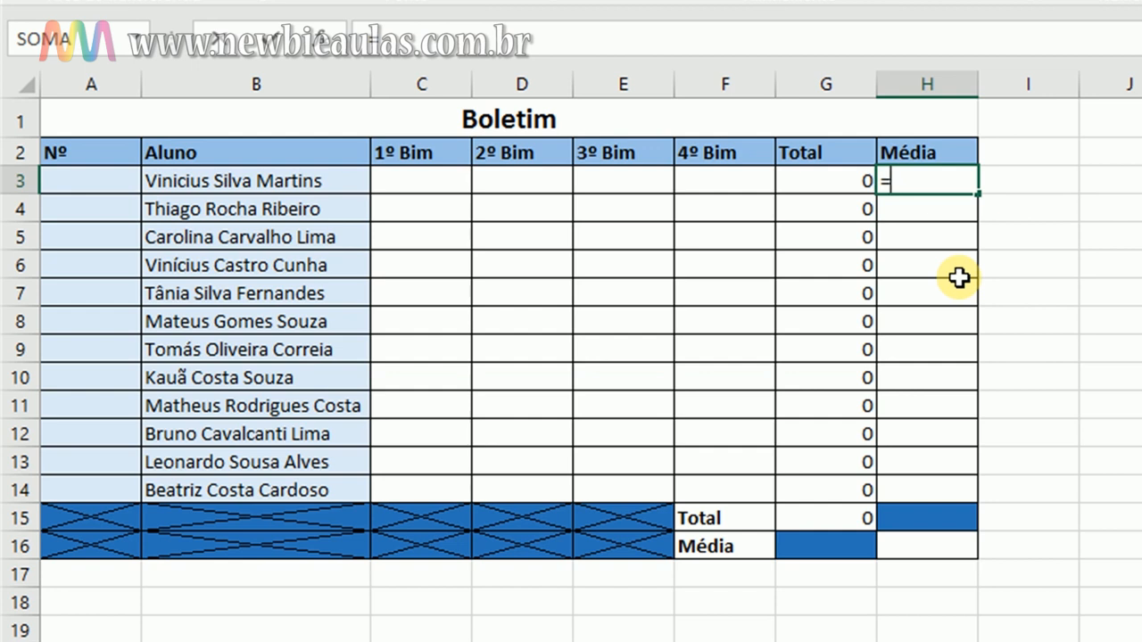
{"action": "type", "text": "média("}
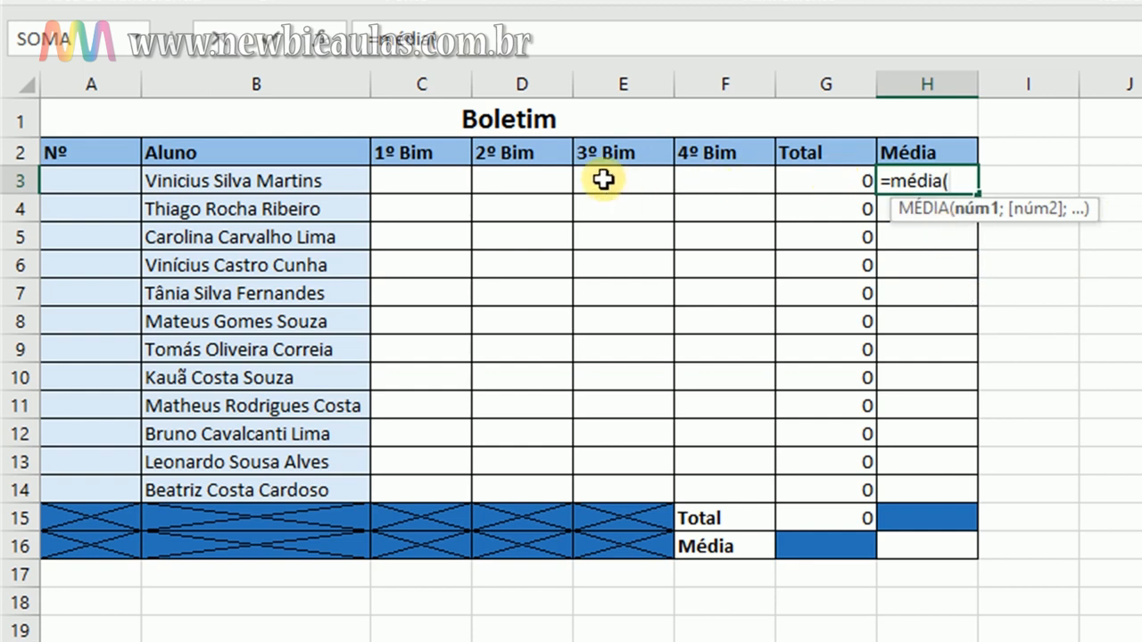
{"action": "left_click", "coordinate": [404, 179]}
{"action": "left_click_drag", "start_coordinate": [404, 178], "coordinate": [706, 183]}
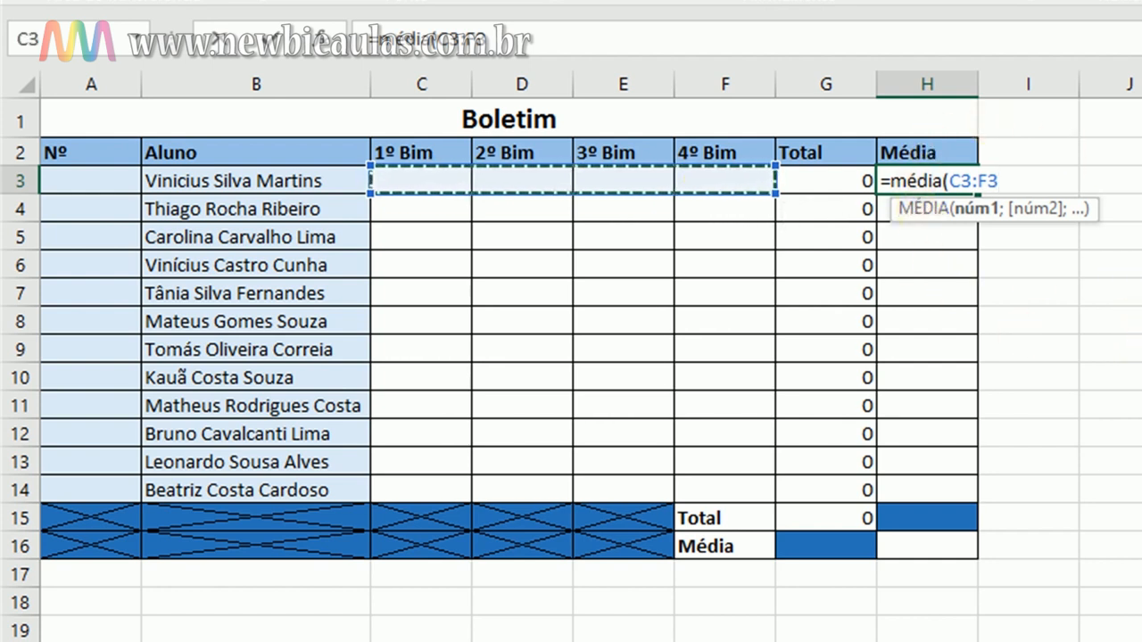
{"action": "type", "text": ")"}
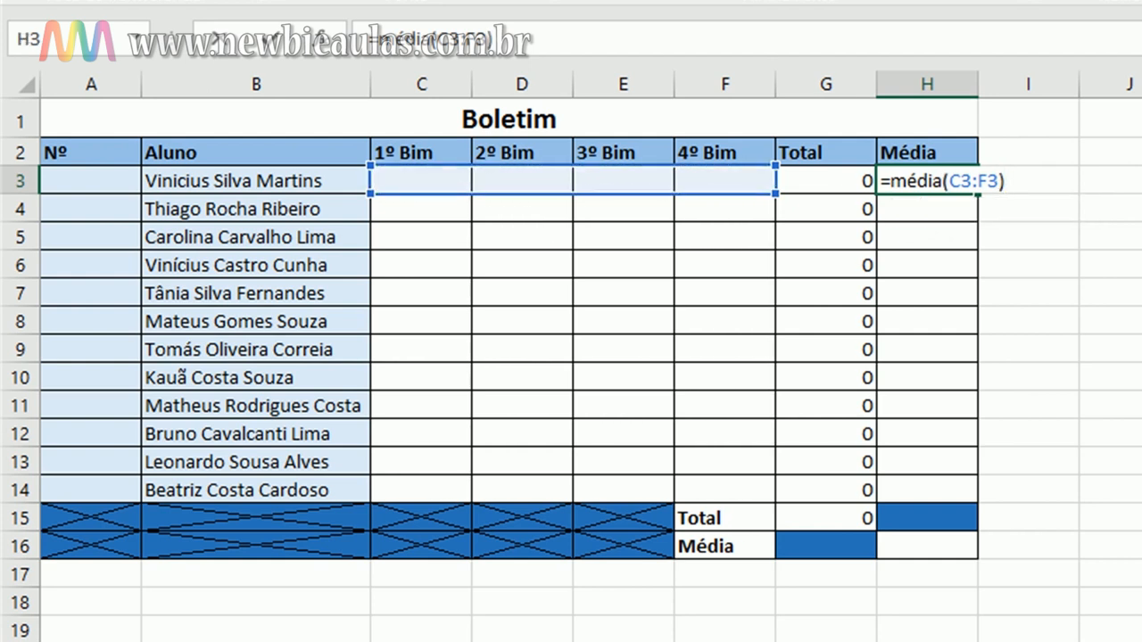
{"action": "key", "text": "Return"}
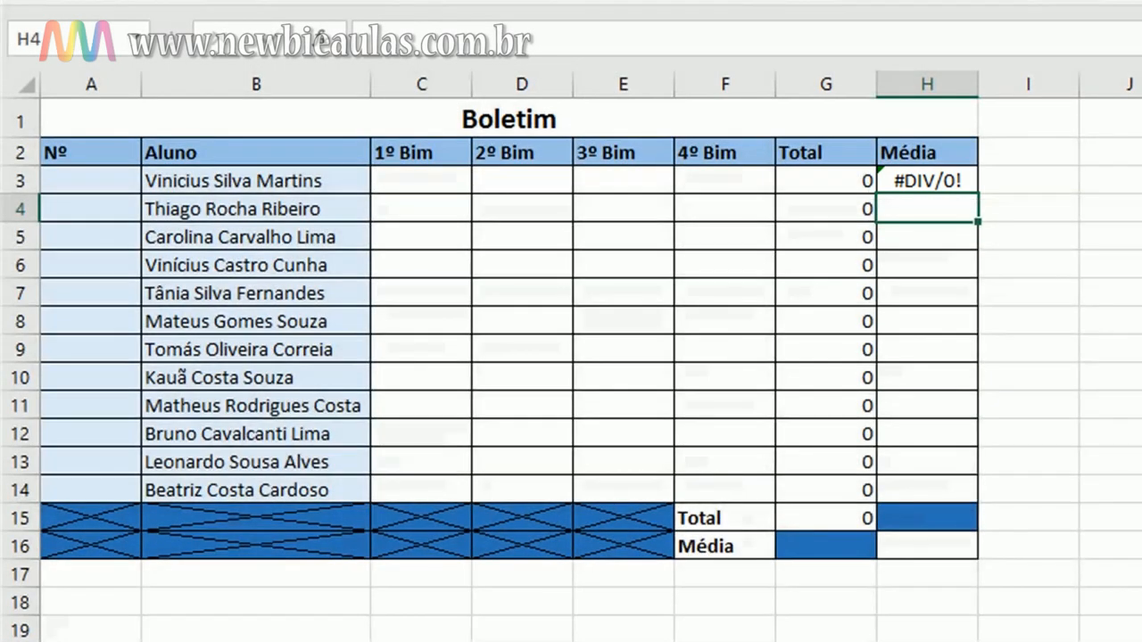
Enter a test grade of 1 in both C3 and D3, the first student's 1º Bim and 2º Bim.
{"action": "left_click", "coordinate": [417, 183]}
{"action": "type", "text": "1"}
{"action": "key", "text": "Return"}
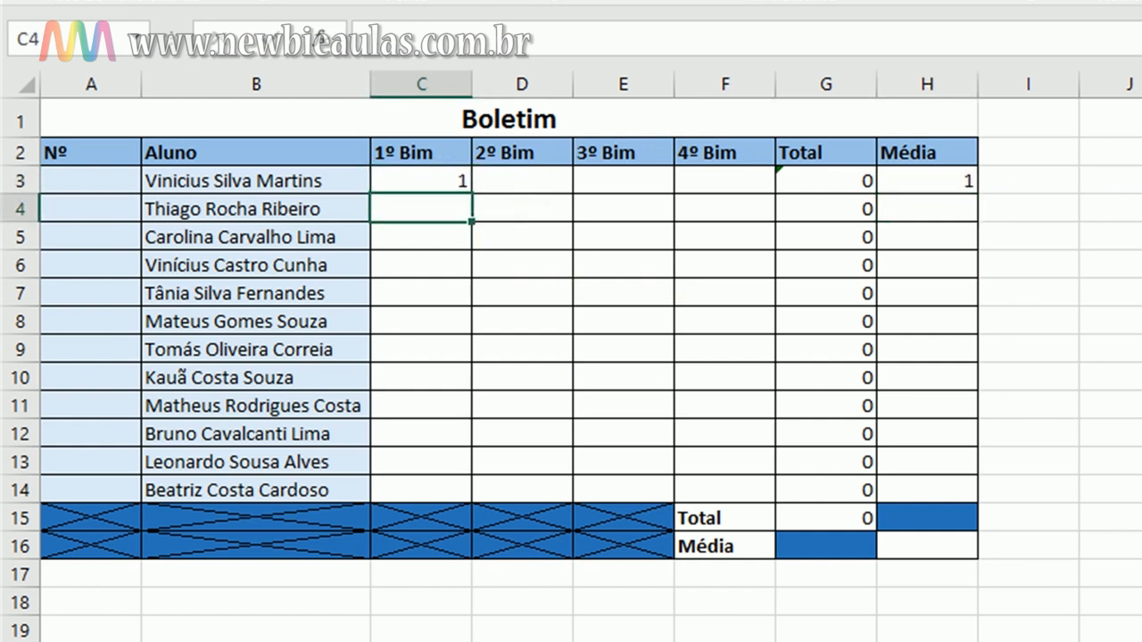
{"action": "left_click", "coordinate": [500, 183]}
{"action": "type", "text": "1"}
{"action": "key", "text": "Return"}
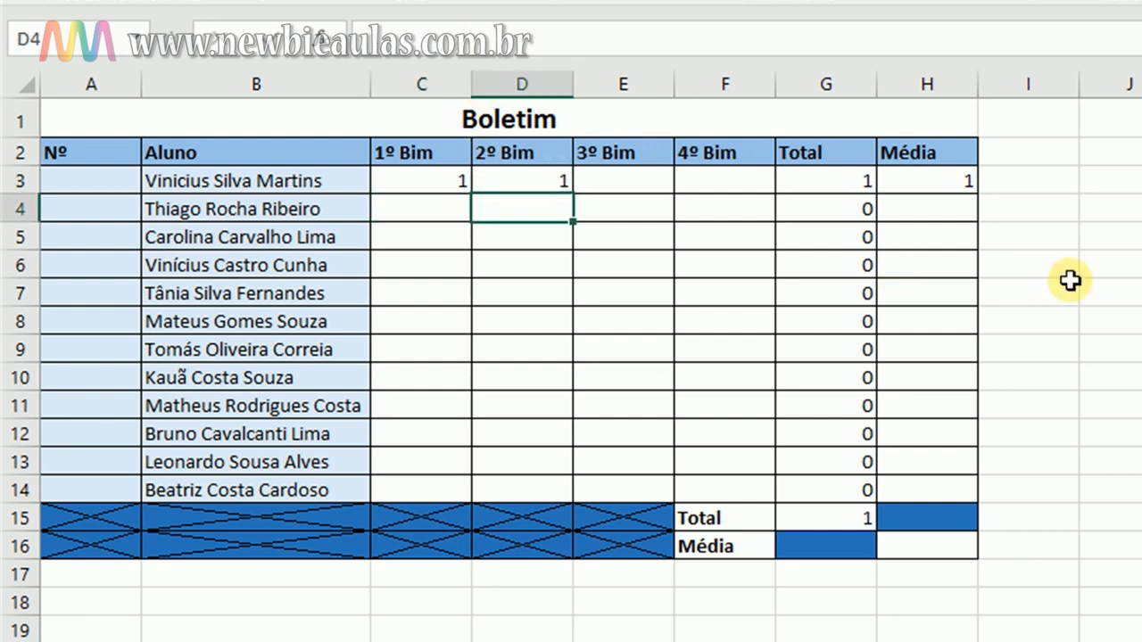
Change the test grade in D3 to 3, and clear the grades from C3:D3.
{"action": "left_click", "coordinate": [536, 175]}
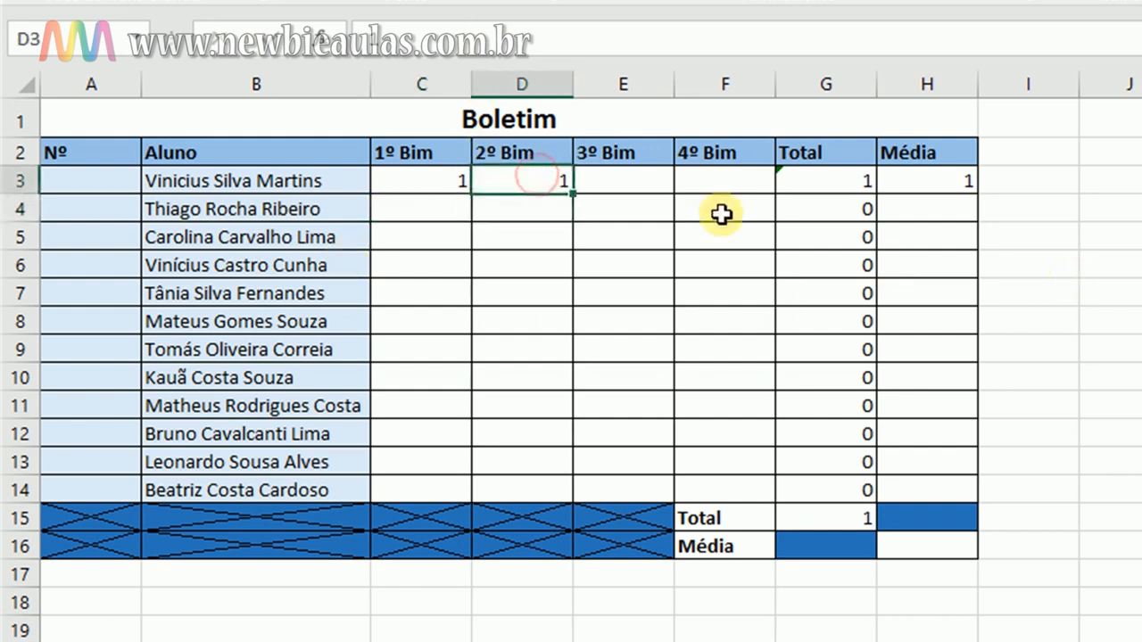
{"action": "type", "text": "3"}
{"action": "key", "text": "Return"}
{"action": "left_click_drag", "start_coordinate": [428, 182], "coordinate": [526, 183]}
{"action": "key", "text": "Delete"}
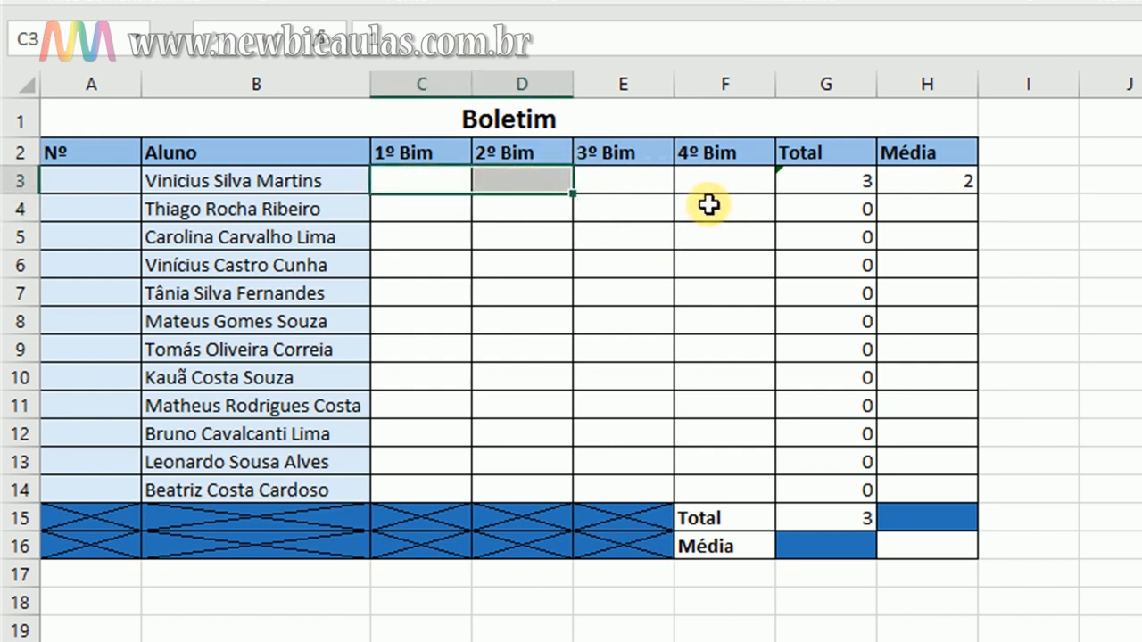
Remove the existing average formula from cell H3.
{"action": "left_click", "coordinate": [939, 183]}
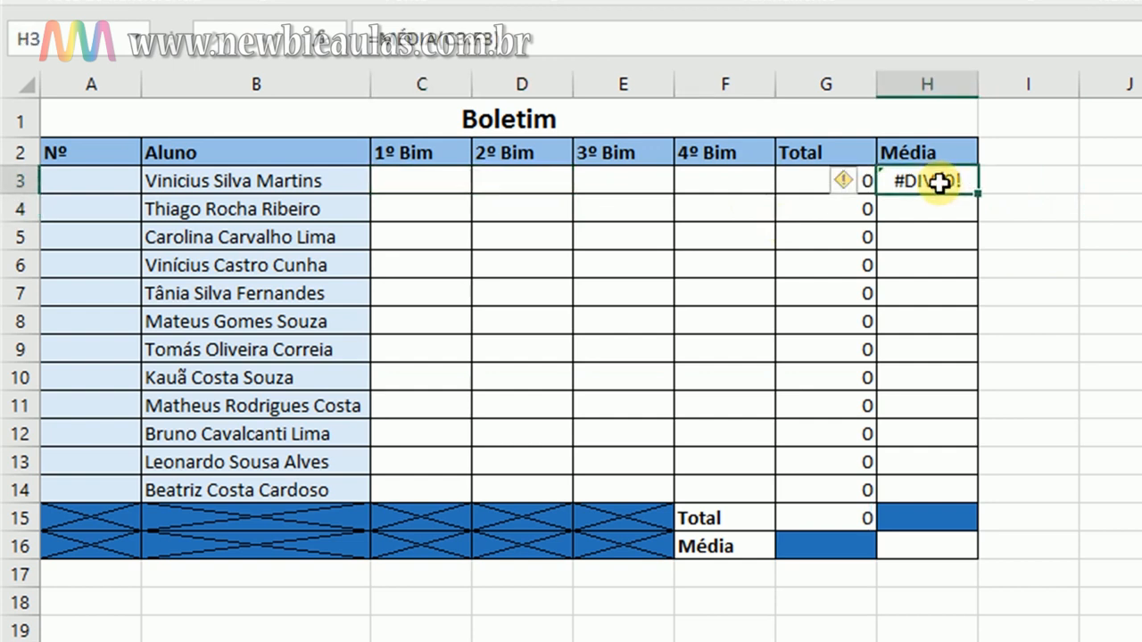
{"action": "left_click", "coordinate": [648, 45]}
{"action": "left_click_drag", "start_coordinate": [648, 45], "coordinate": [352, 27]}
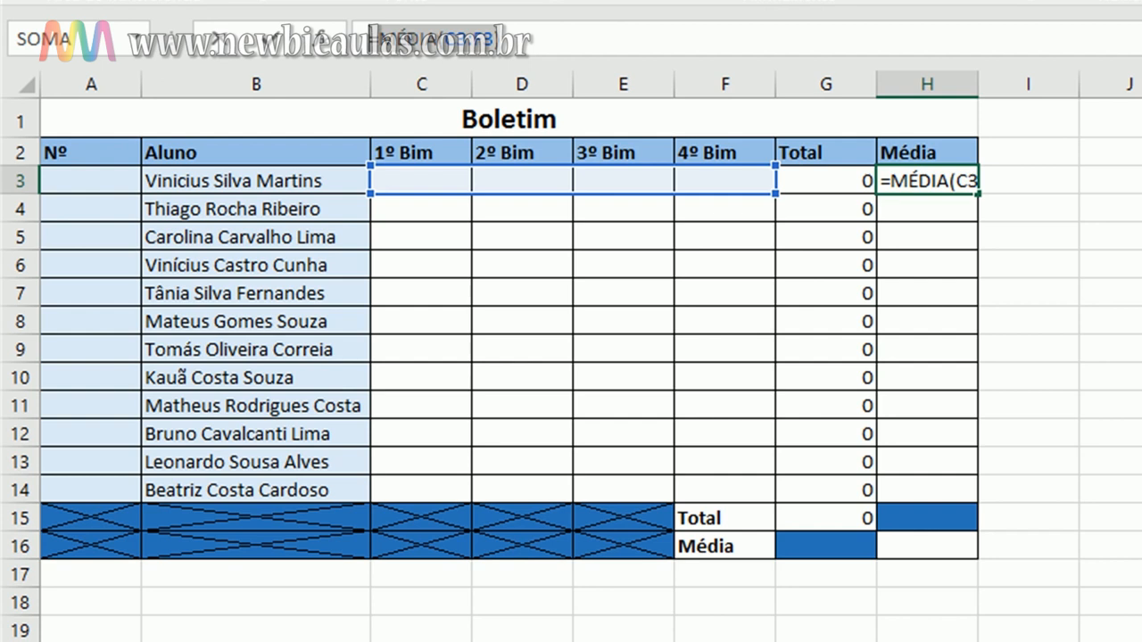
{"action": "key", "text": "Escape"}
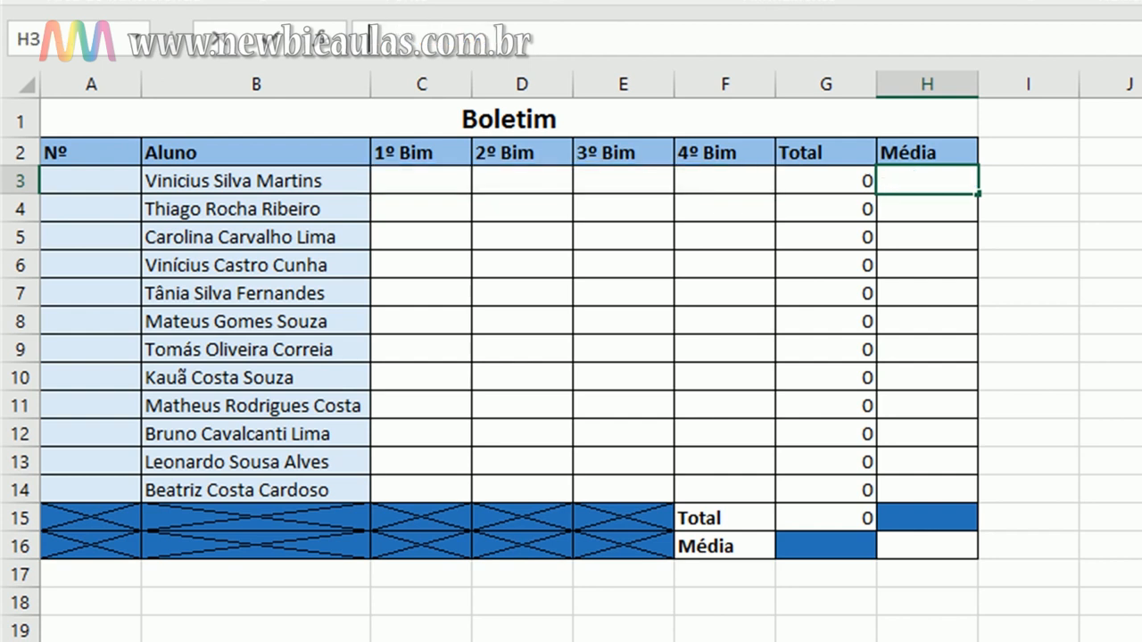
Write a SEERRO formula in H3 with média(C3:F3) as its value and "Sem notas" as its error text, leaving the outer parenthesis open.
{"action": "type", "text": "="}
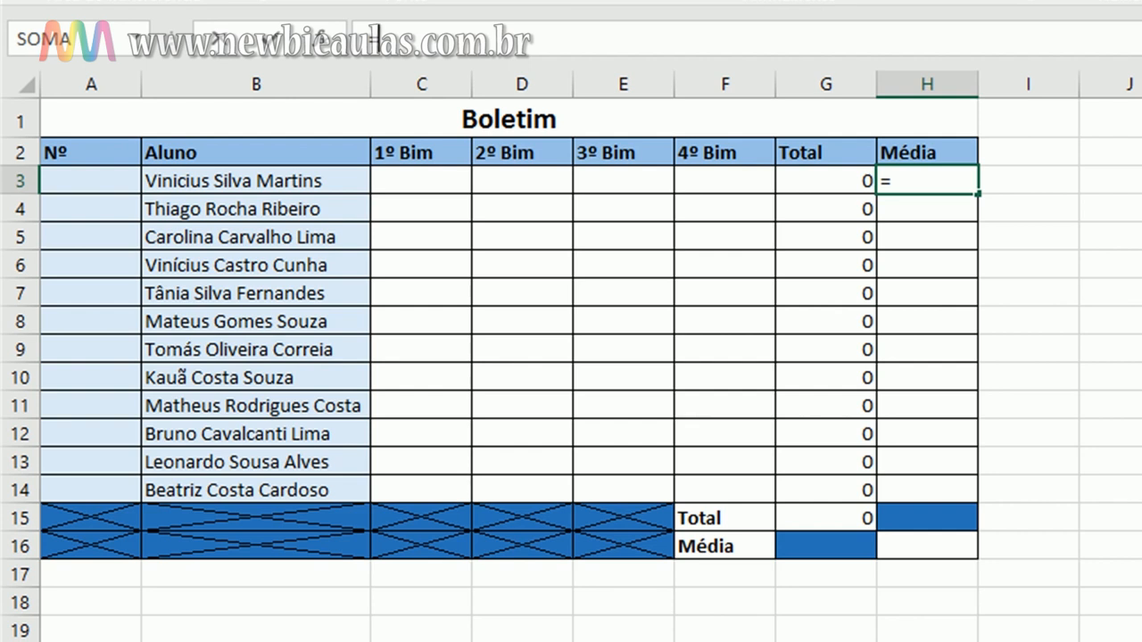
{"action": "type", "text": "se"}
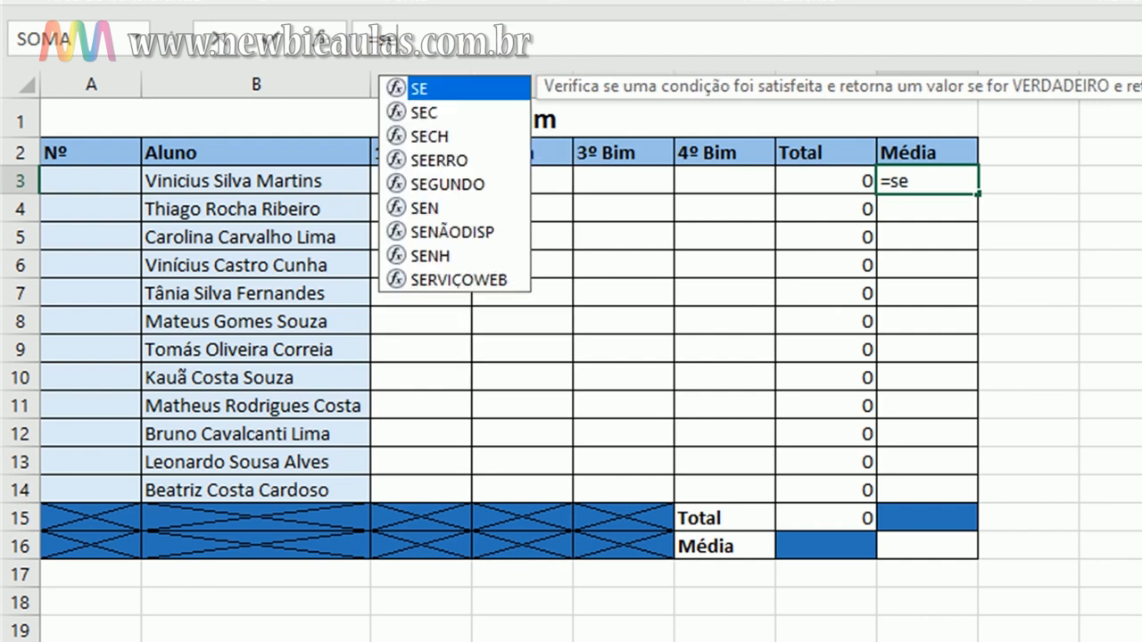
{"action": "type", "text": "erro"}
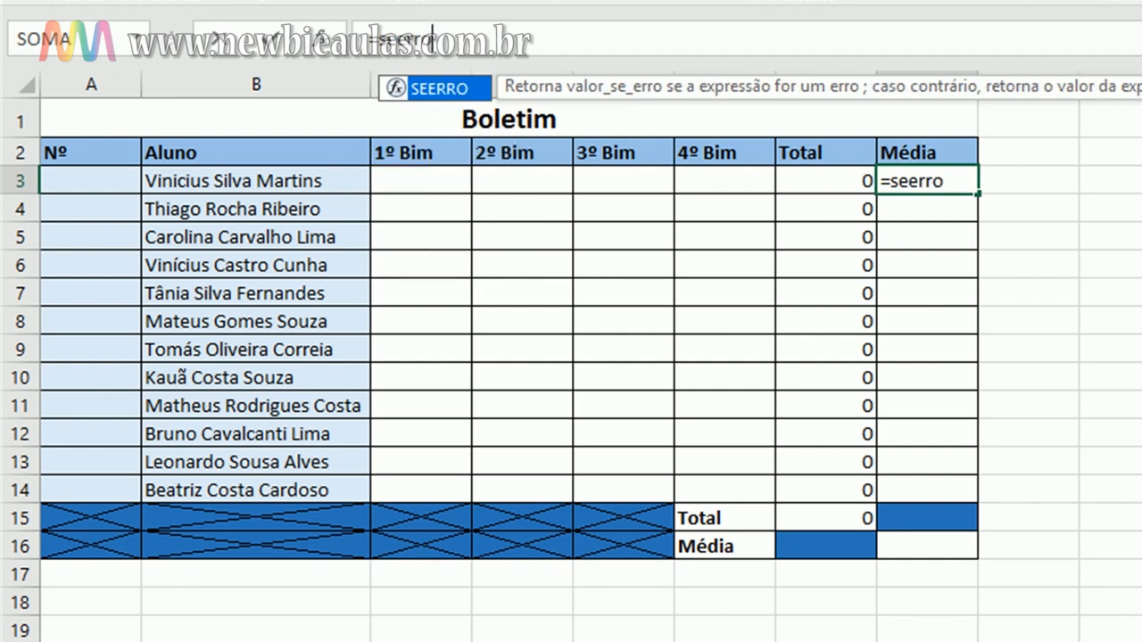
{"action": "type", "text": "("}
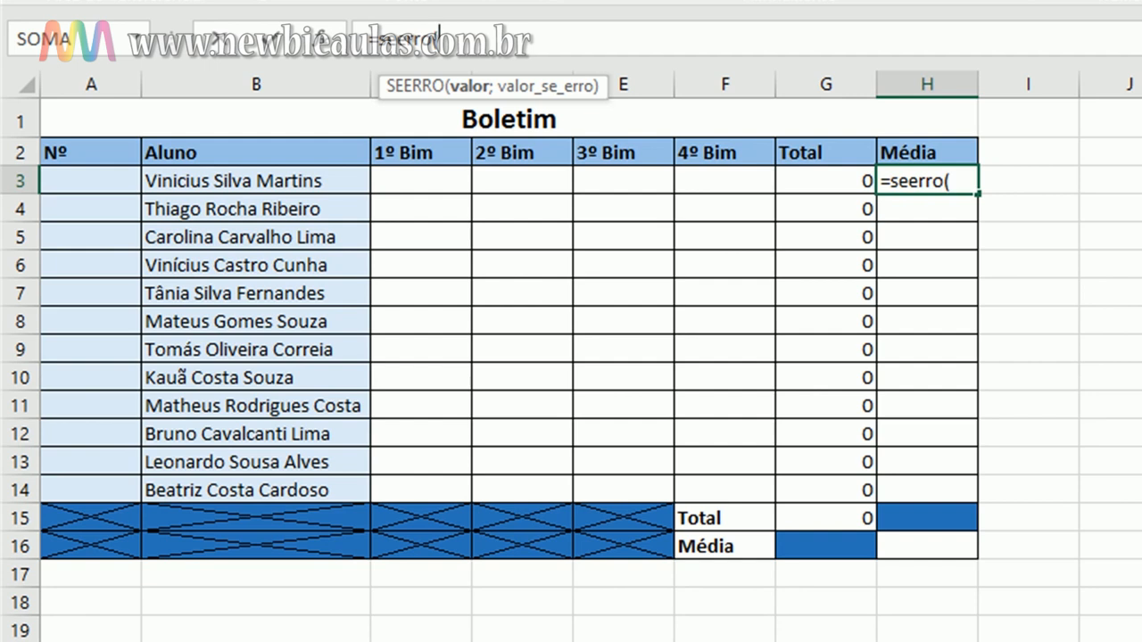
{"action": "type", "text": "média"}
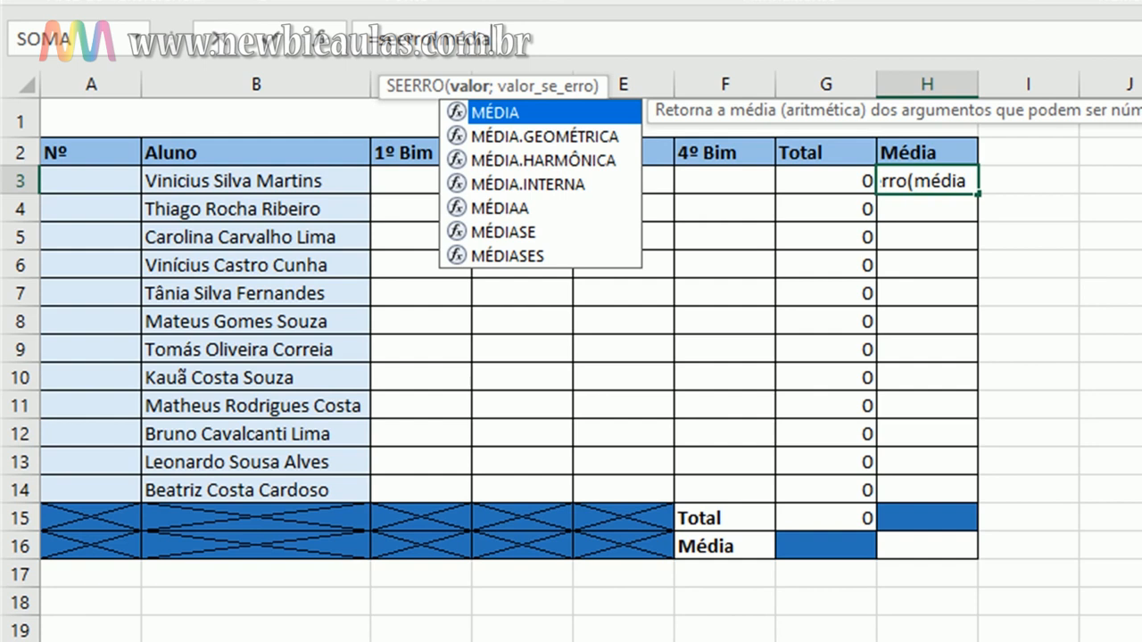
{"action": "type", "text": "("}
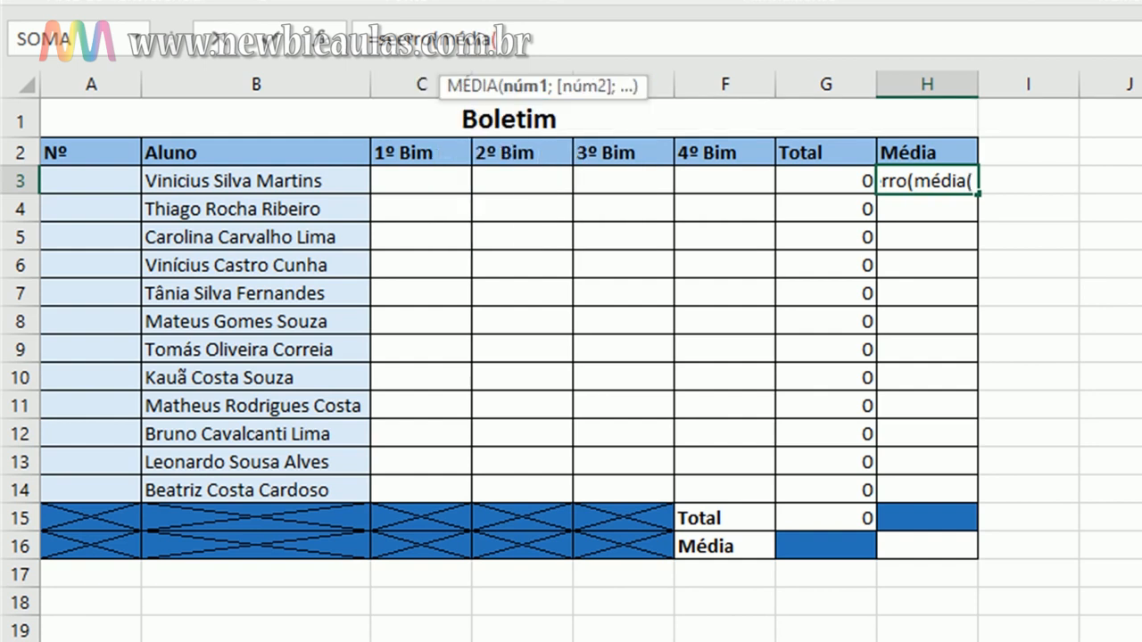
{"action": "left_click_drag", "start_coordinate": [393, 173], "coordinate": [696, 178]}
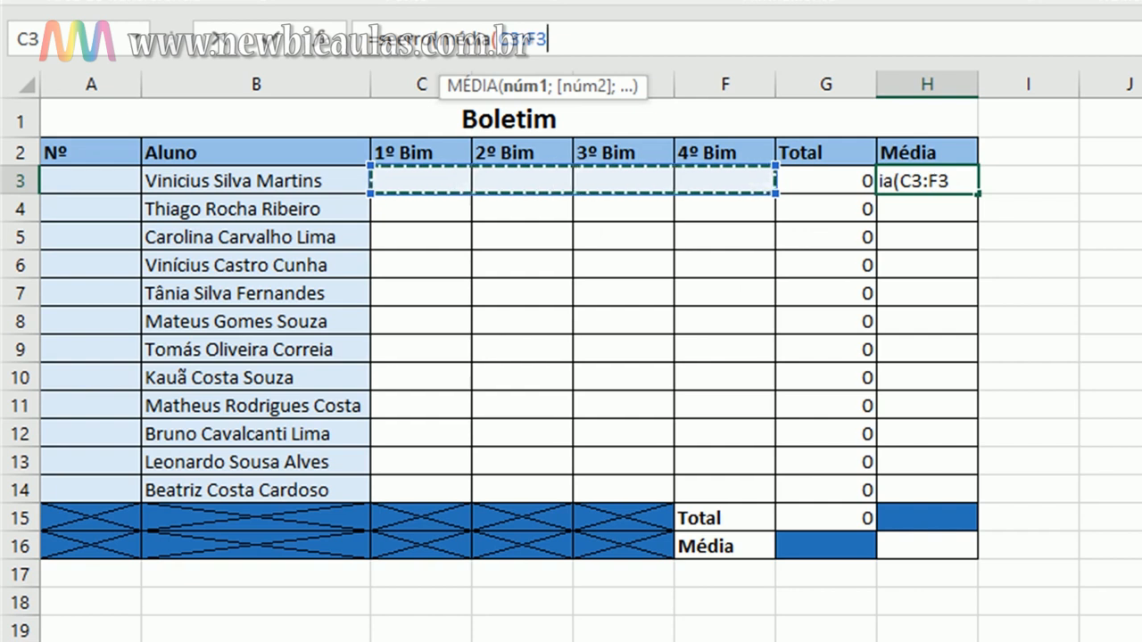
{"action": "type", "text": ")"}
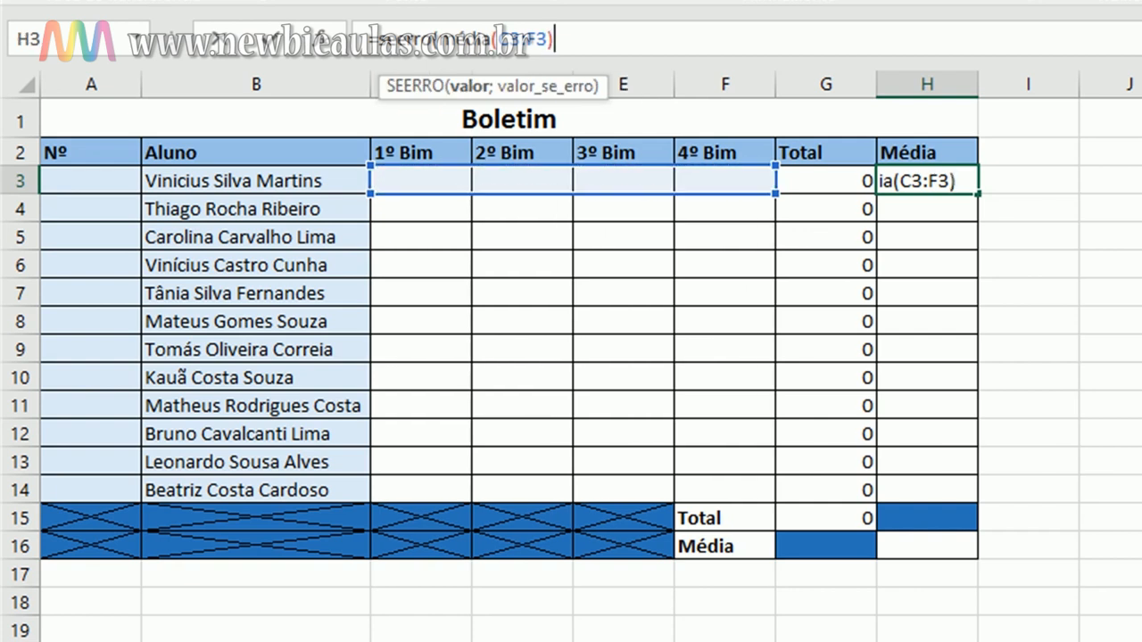
{"action": "type", "text": ";"}
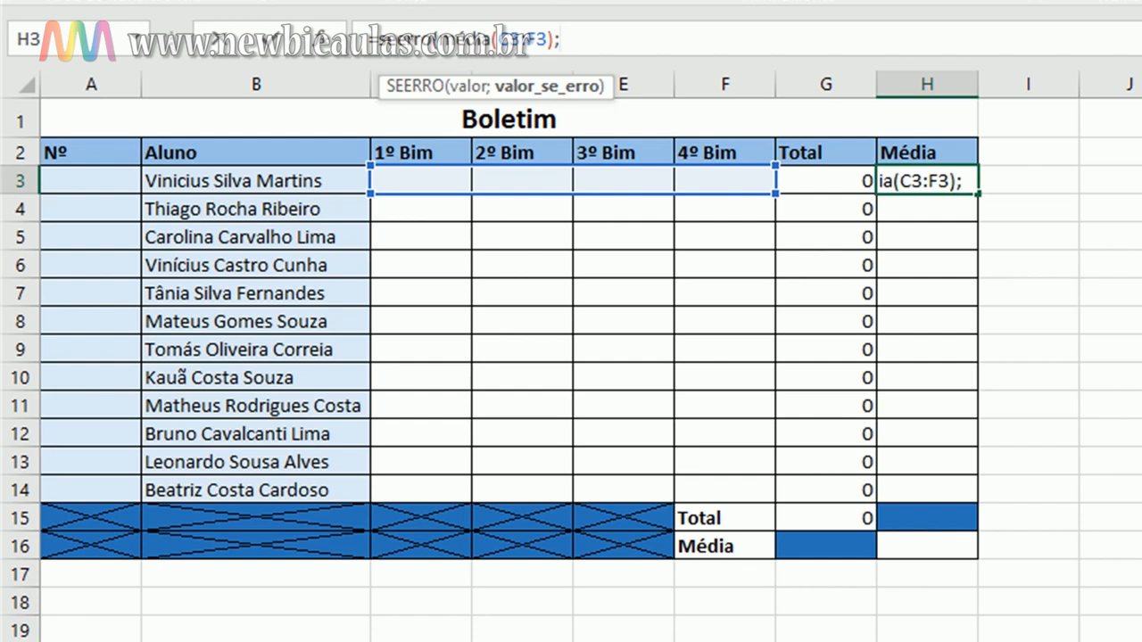
{"action": "type", "text": "\"Sem notas"}
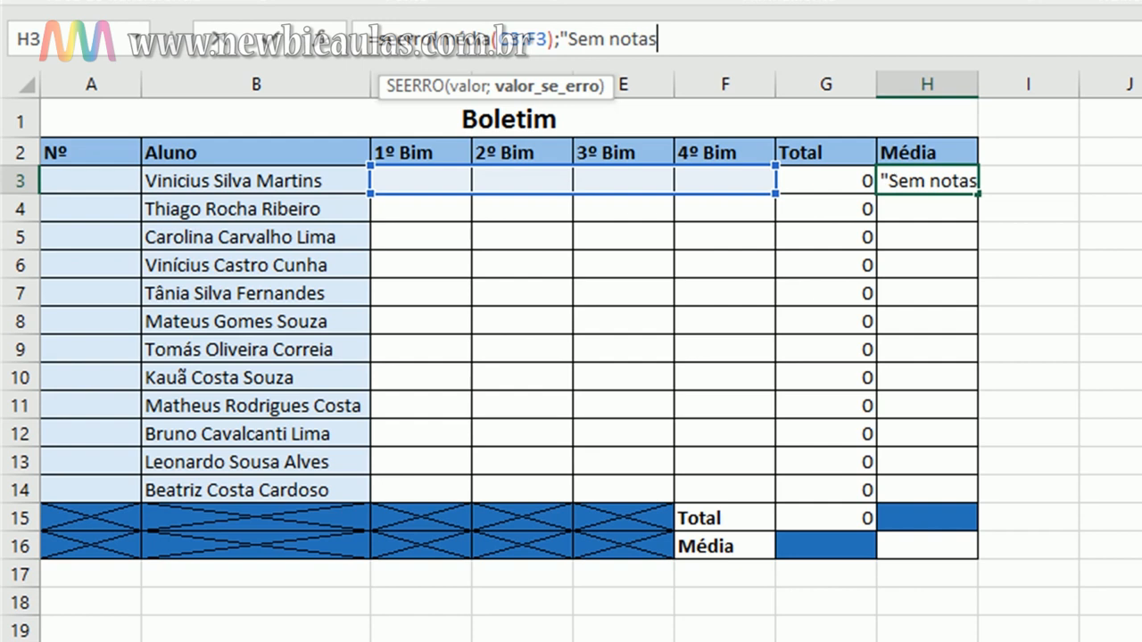
{"action": "type", "text": "\""}
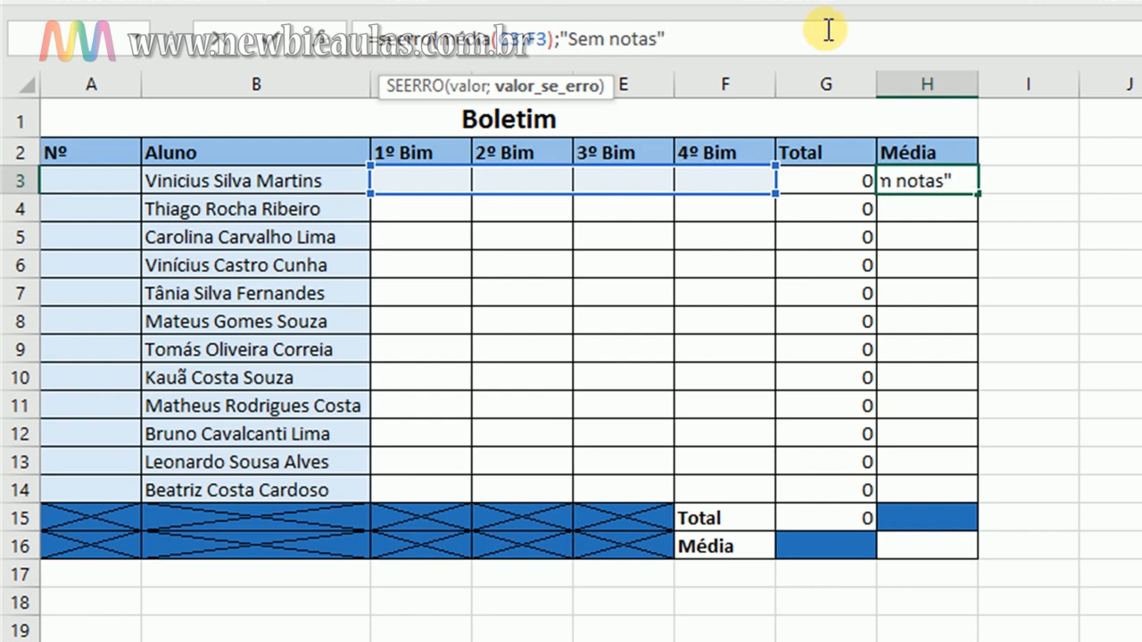
Empty the error text between the quotation marks of the H3 formula and rewrite it as "Sem notas".
{"action": "left_click_drag", "start_coordinate": [658, 39], "coordinate": [575, 40]}
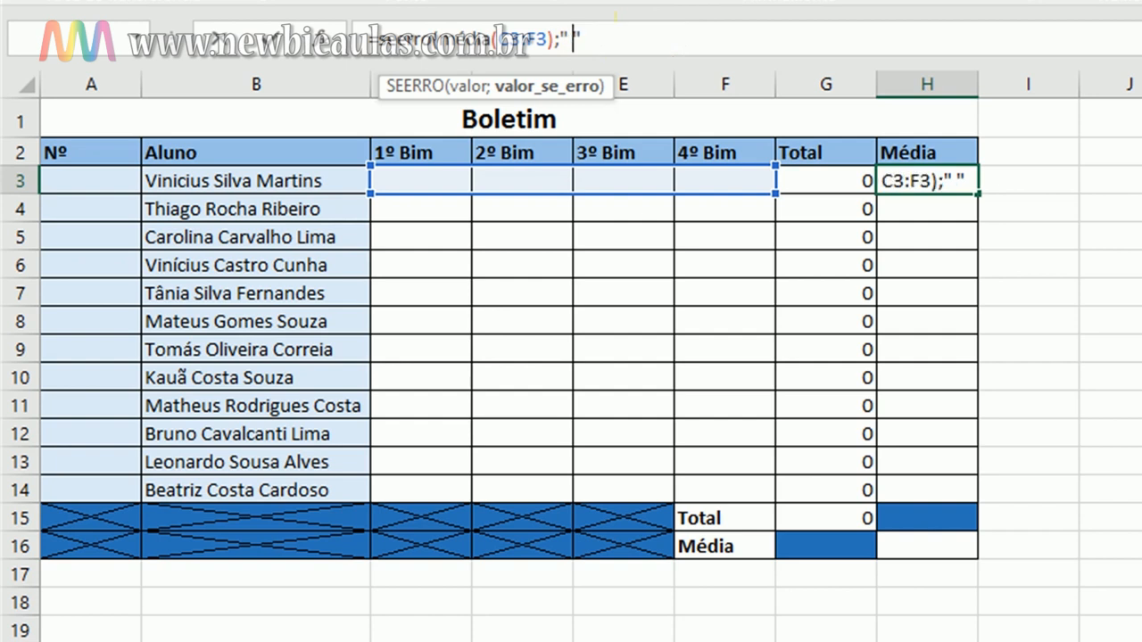
{"action": "key", "text": "BackSpace"}
{"action": "type", "text": "Sem n"}
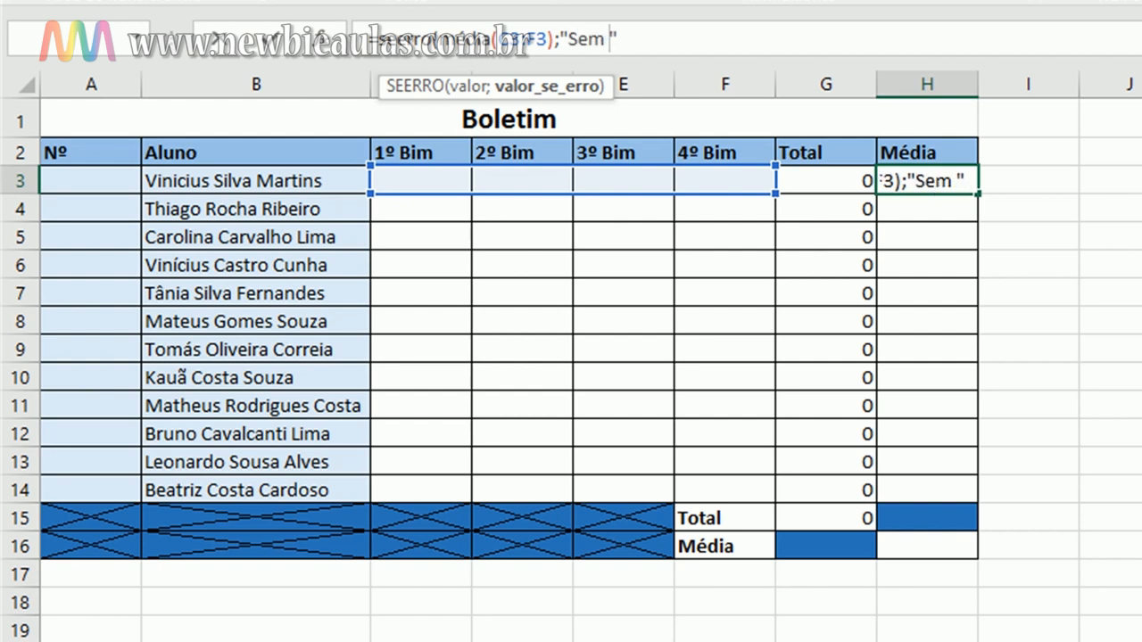
{"action": "type", "text": "orta"}
{"action": "key", "text": "BackSpace"}
{"action": "key", "text": "BackSpace"}
{"action": "type", "text": "ta"}
{"action": "key", "text": "BackSpace"}
{"action": "key", "text": "BackSpace"}
{"action": "key", "text": "BackSpace"}
{"action": "type", "text": "tas"}
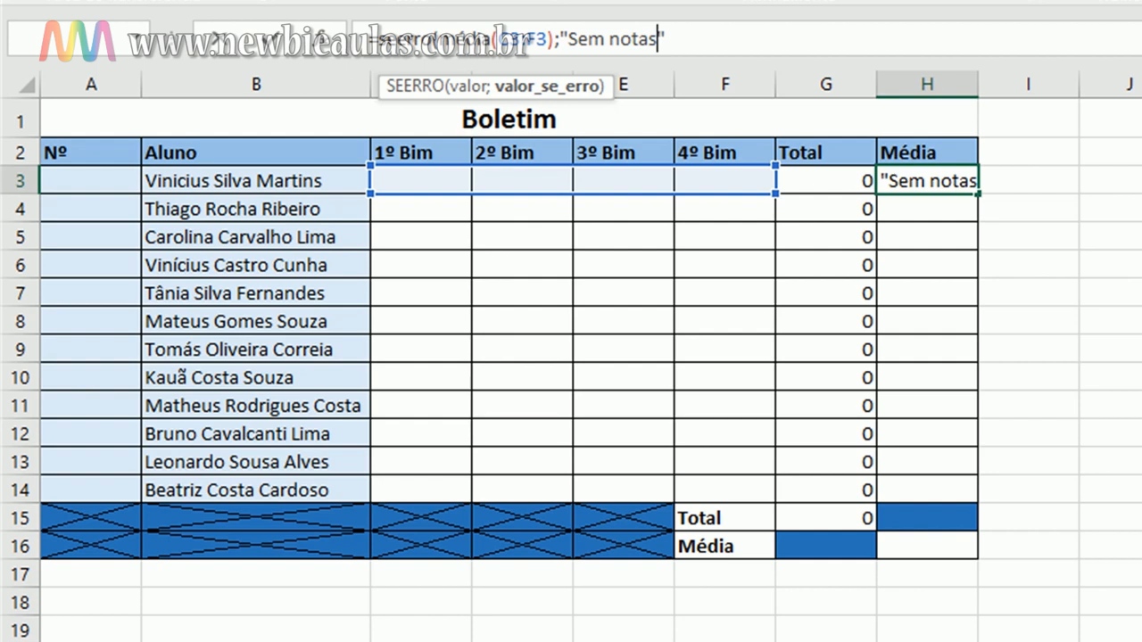
Close the outer parenthesis of the SEERRO formula and commit it in H3.
{"action": "key", "text": "Right"}
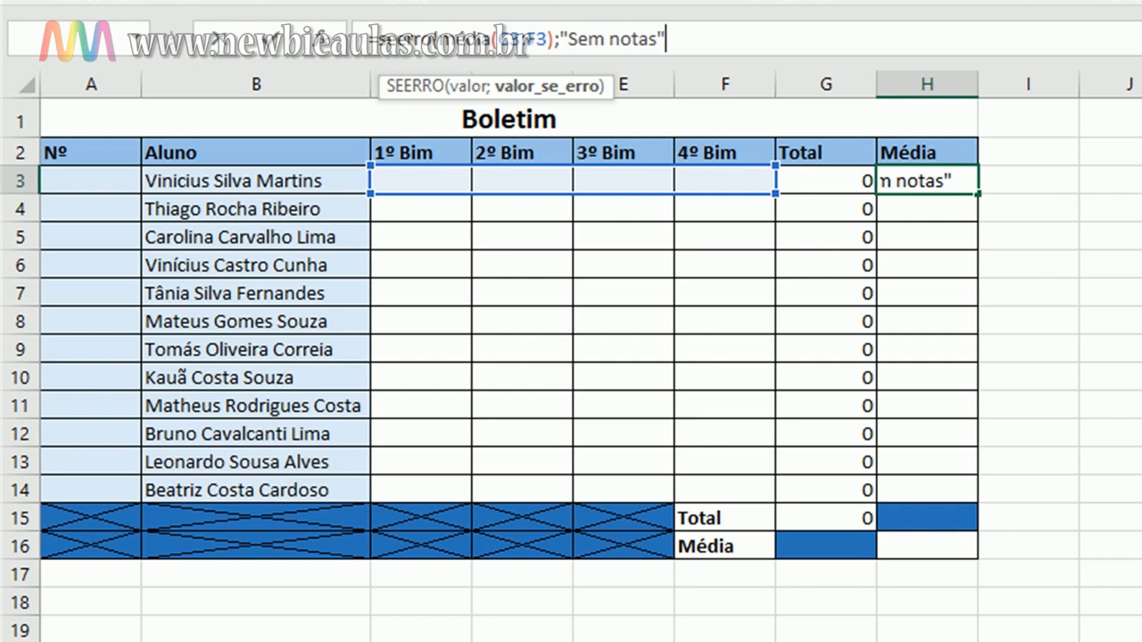
{"action": "type", "text": ")"}
{"action": "key", "text": "Return"}
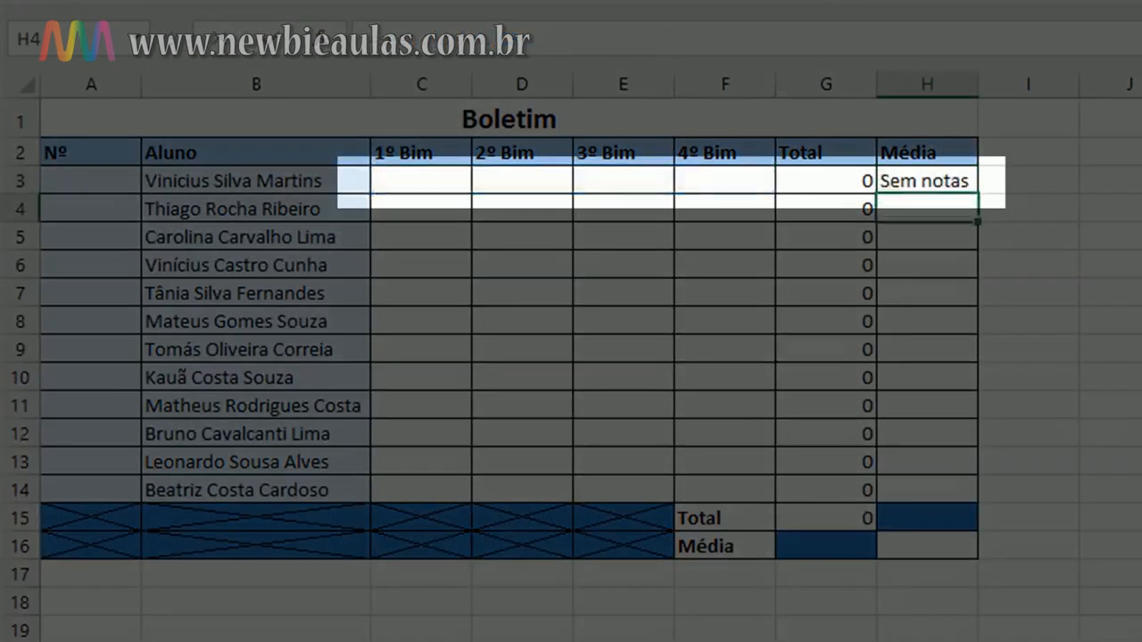
Enter a grade of 1 in C3, the first student's 1º Bim, to test the new formula.
{"action": "left_click", "coordinate": [437, 180]}
{"action": "type", "text": "1"}
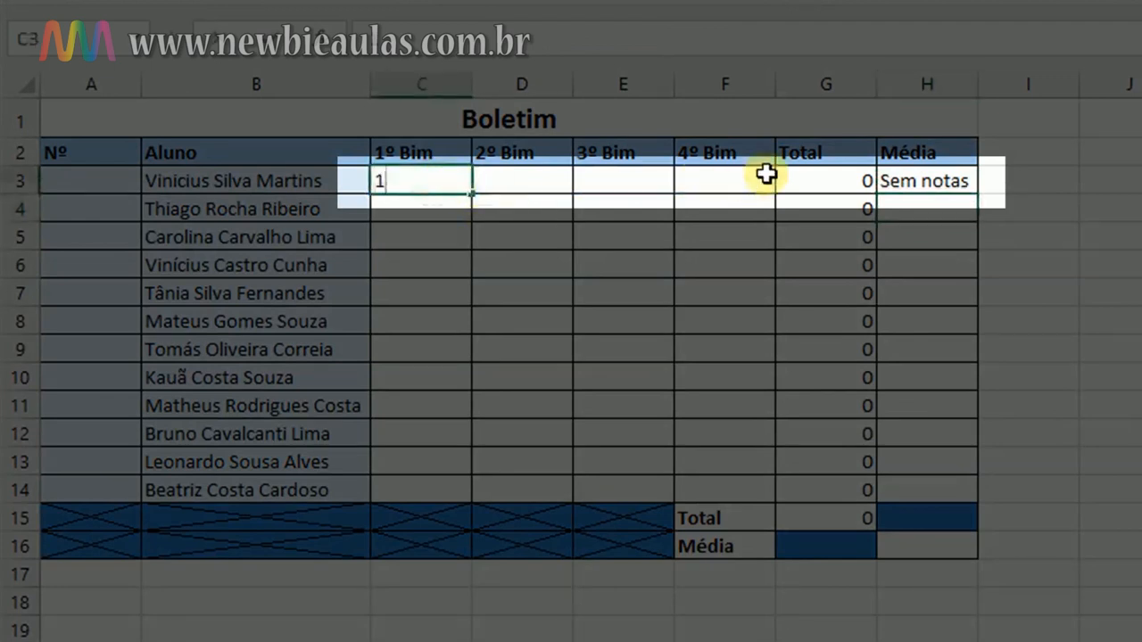
{"action": "key", "text": "Return"}
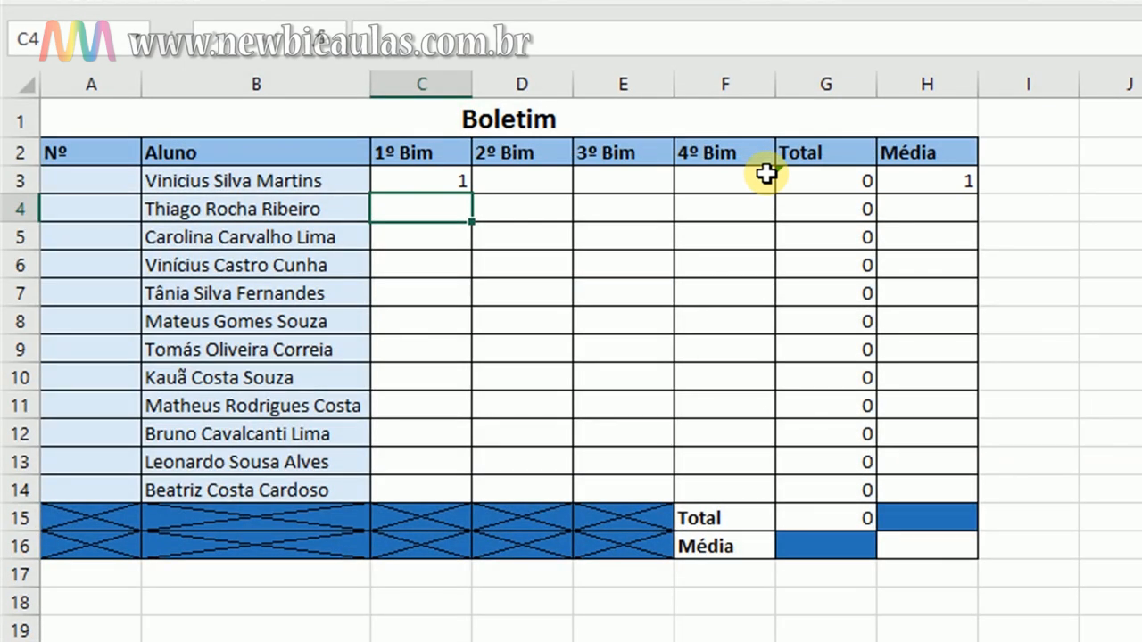
Copy the SEERRO formula from H3 to H4:H14 for the remaining students and check it in H6.
{"action": "left_click", "coordinate": [949, 183]}
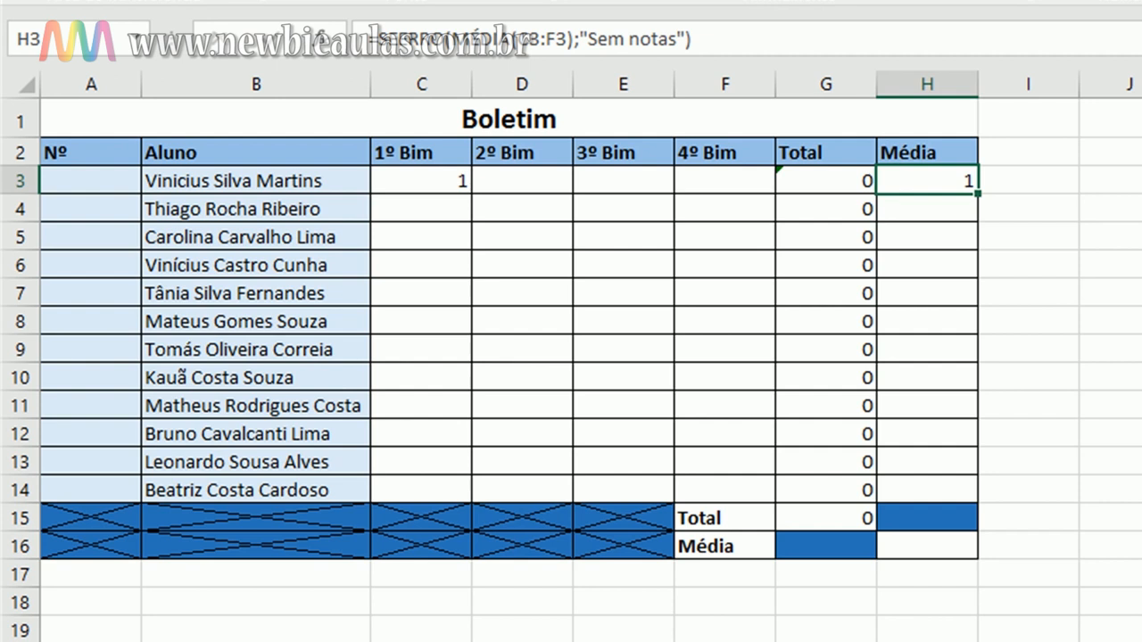
{"action": "key", "text": "ctrl+c"}
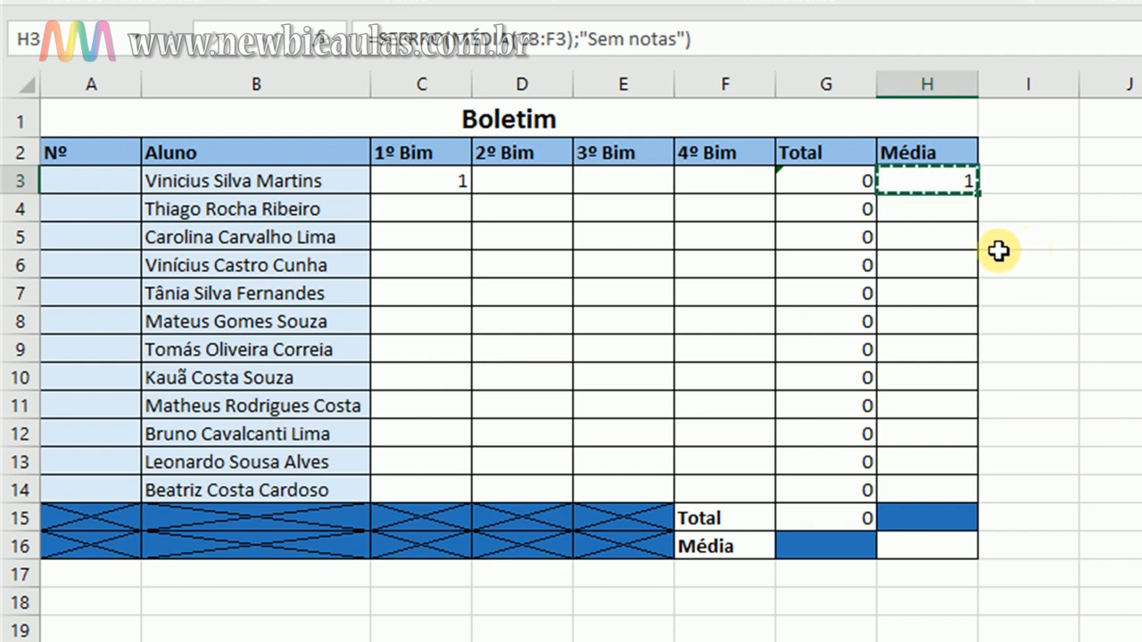
{"action": "left_click_drag", "start_coordinate": [936, 209], "coordinate": [953, 488]}
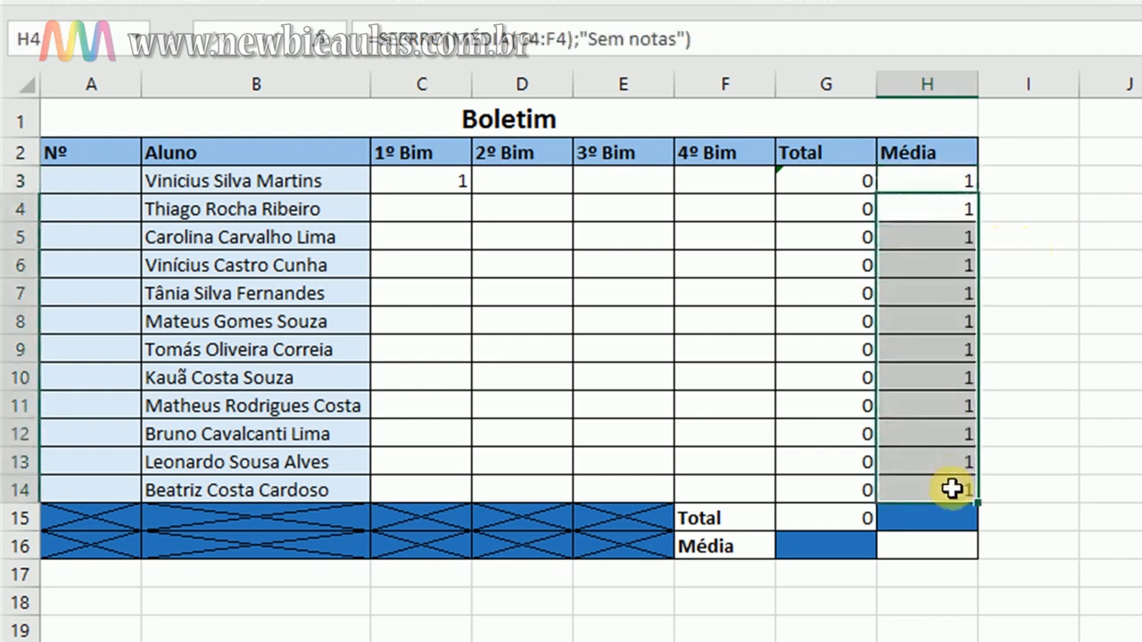
{"action": "key", "text": "ctrl+v"}
{"action": "left_click", "coordinate": [1138, 378]}
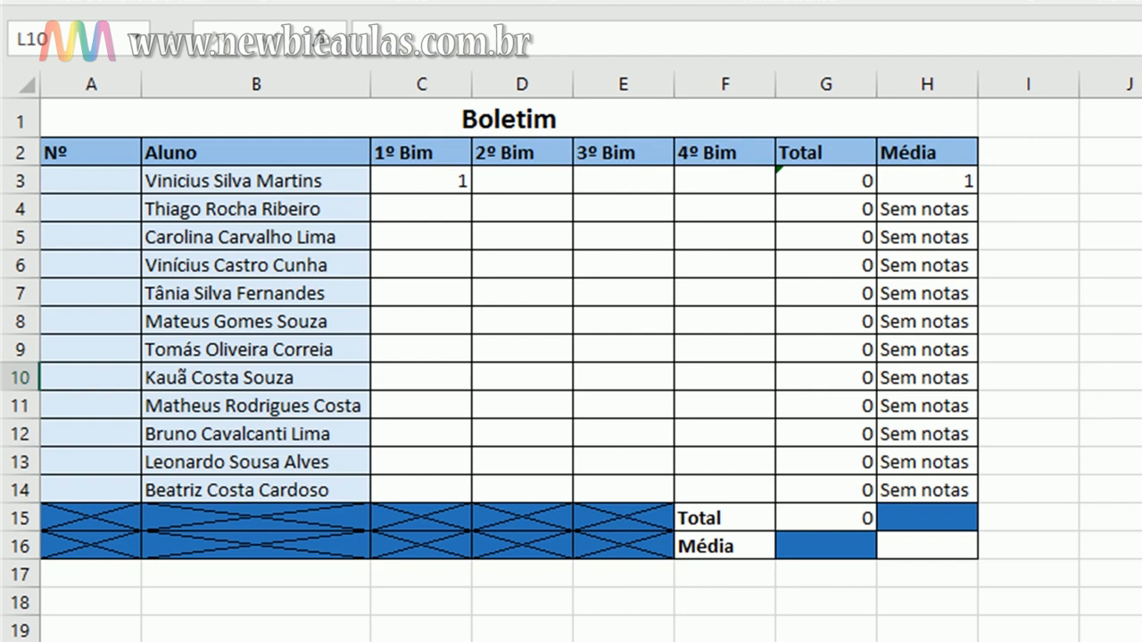
{"action": "left_click", "coordinate": [924, 265]}
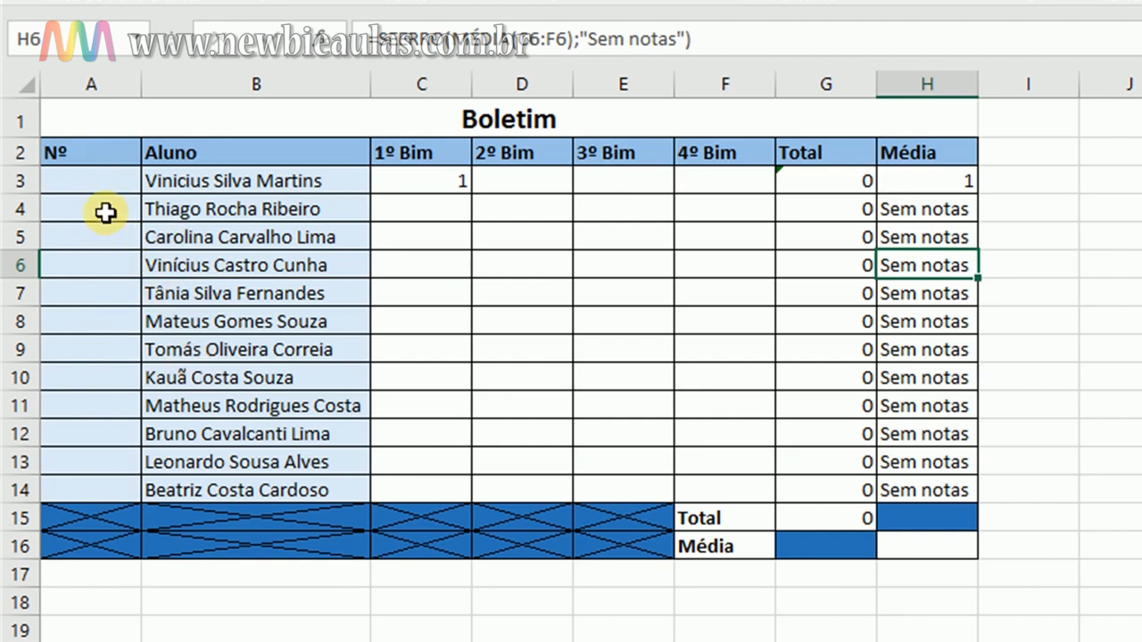
Enter 1 in A3 under Nº and copy it down to A14.
{"action": "left_click", "coordinate": [94, 186]}
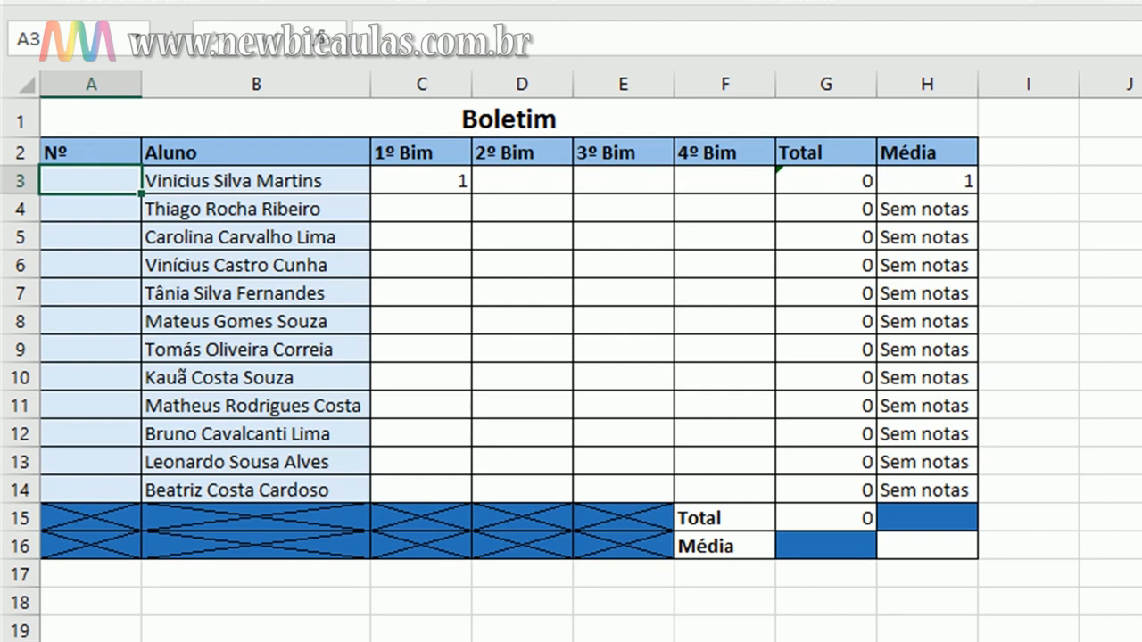
{"action": "type", "text": "1"}
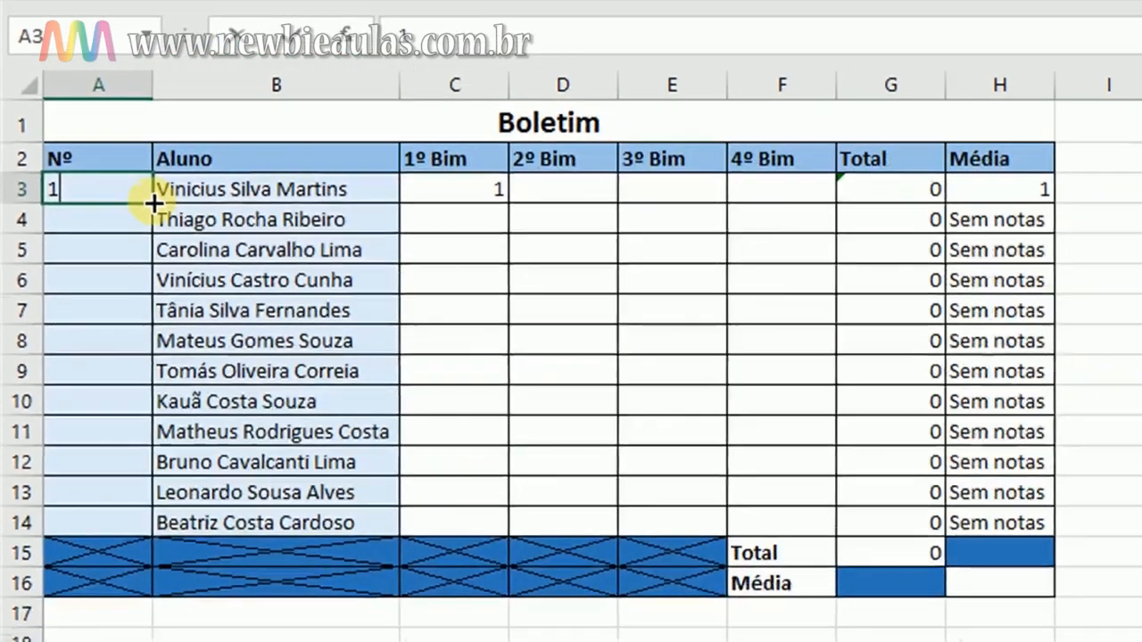
{"action": "left_click", "coordinate": [363, 304]}
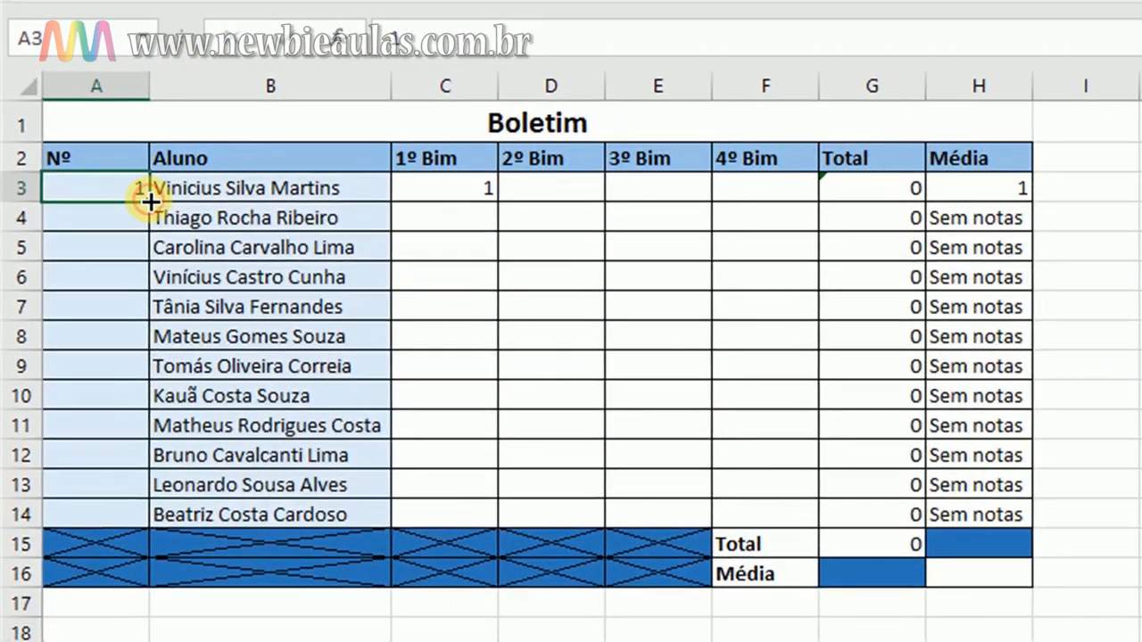
{"action": "left_click_drag", "start_coordinate": [150, 203], "coordinate": [136, 515]}
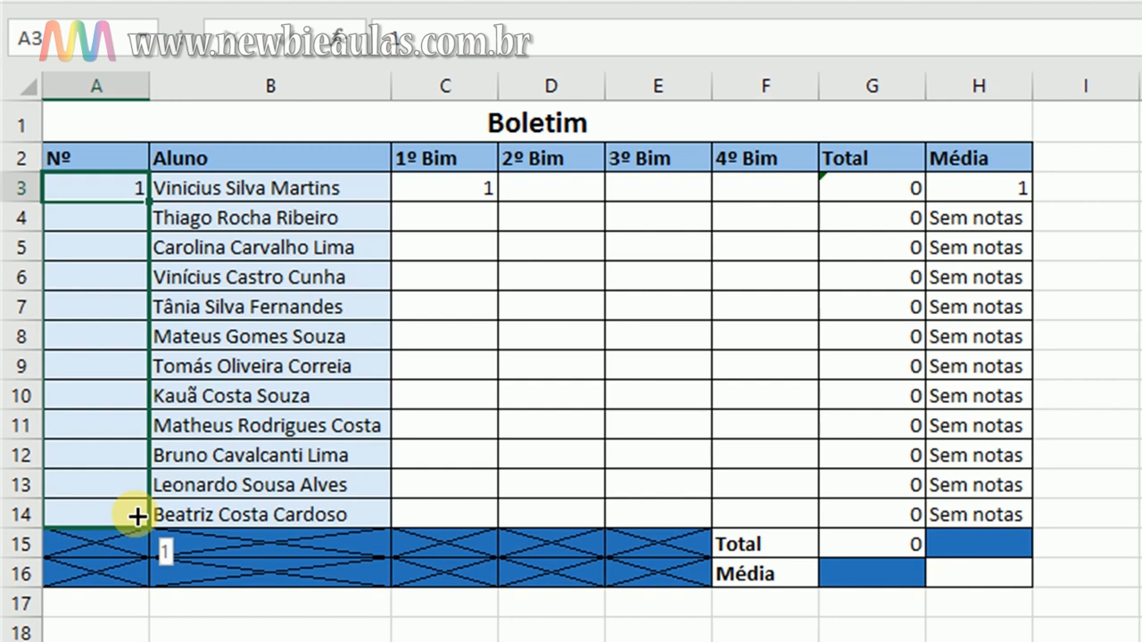
{"action": "left_click_drag", "start_coordinate": [136, 516], "coordinate": [136, 515]}
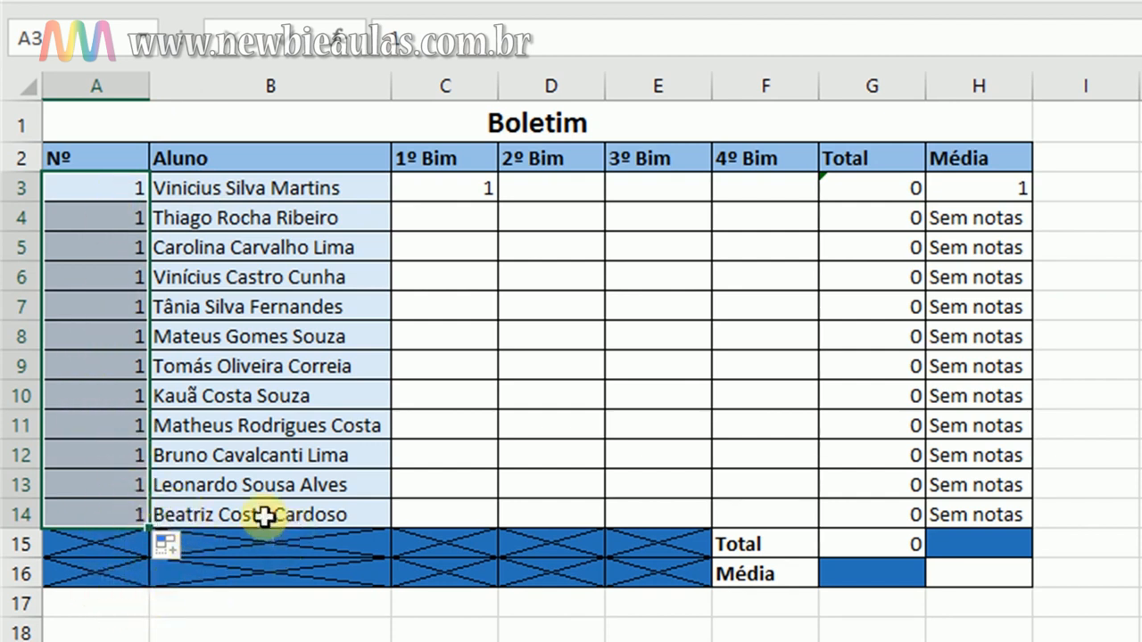
Convert the copied values in A3:A14 to a number series with Preencher Série, and clear the range.
{"action": "left_click", "coordinate": [189, 555]}
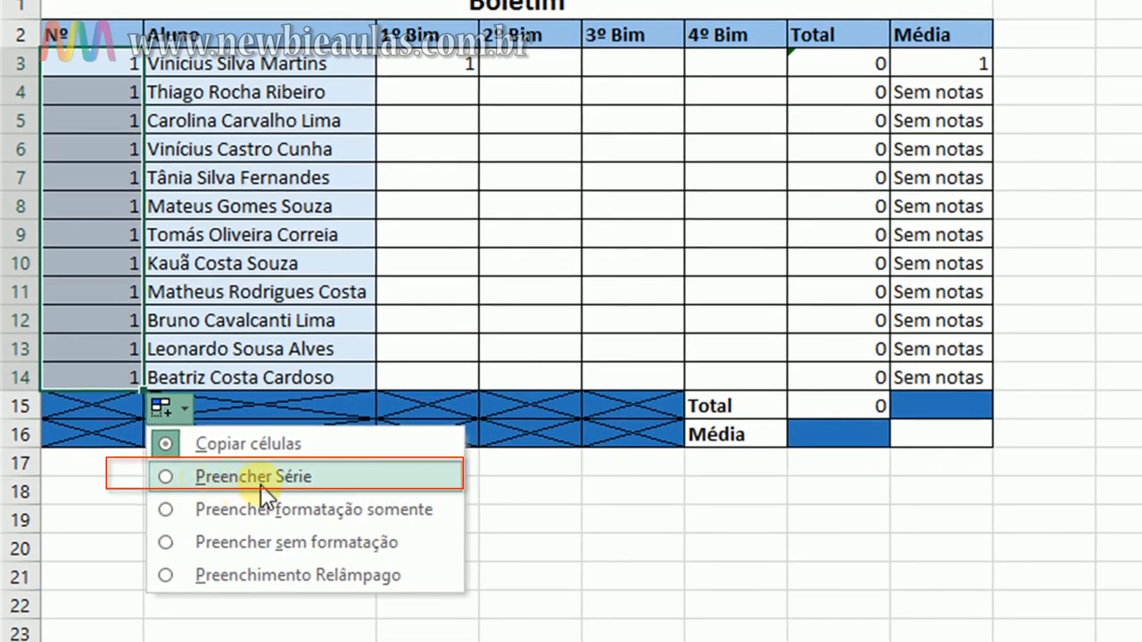
{"action": "left_click", "coordinate": [336, 480]}
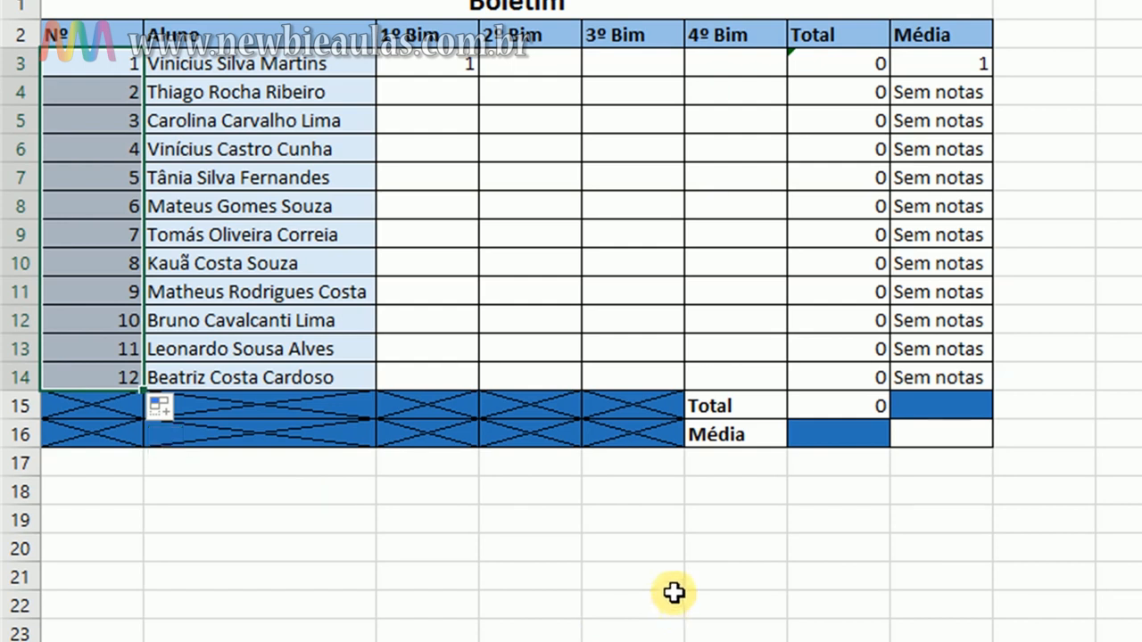
{"action": "key", "text": "Delete"}
Enter A1 in A3 and fill it down to A14 to number the students A1 through A12.
{"action": "left_click", "coordinate": [102, 55]}
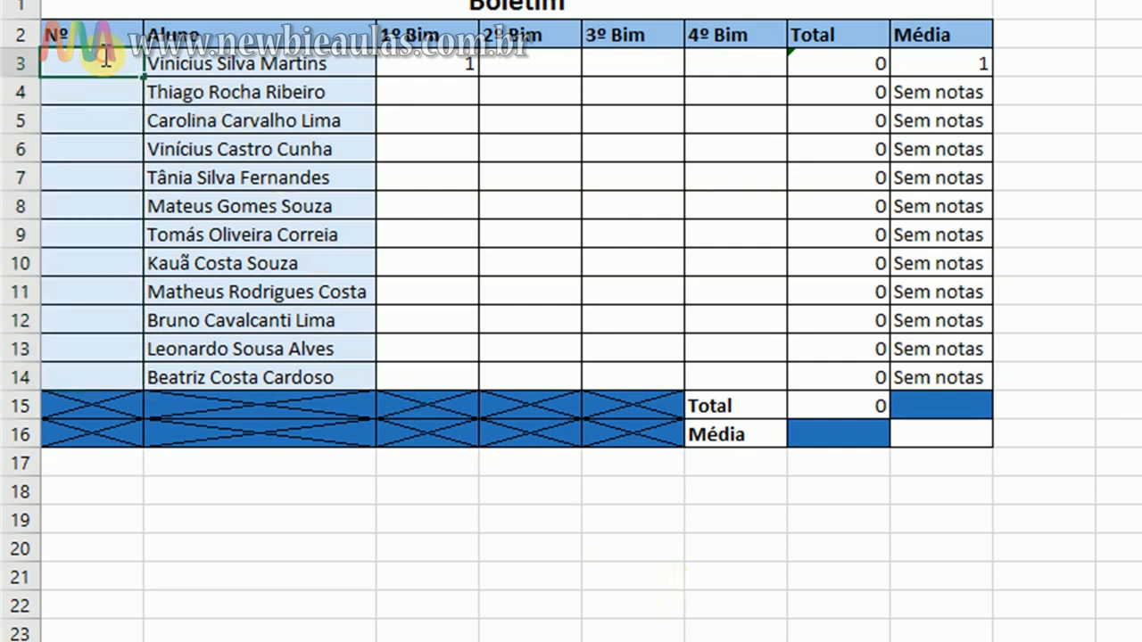
{"action": "type", "text": "A1"}
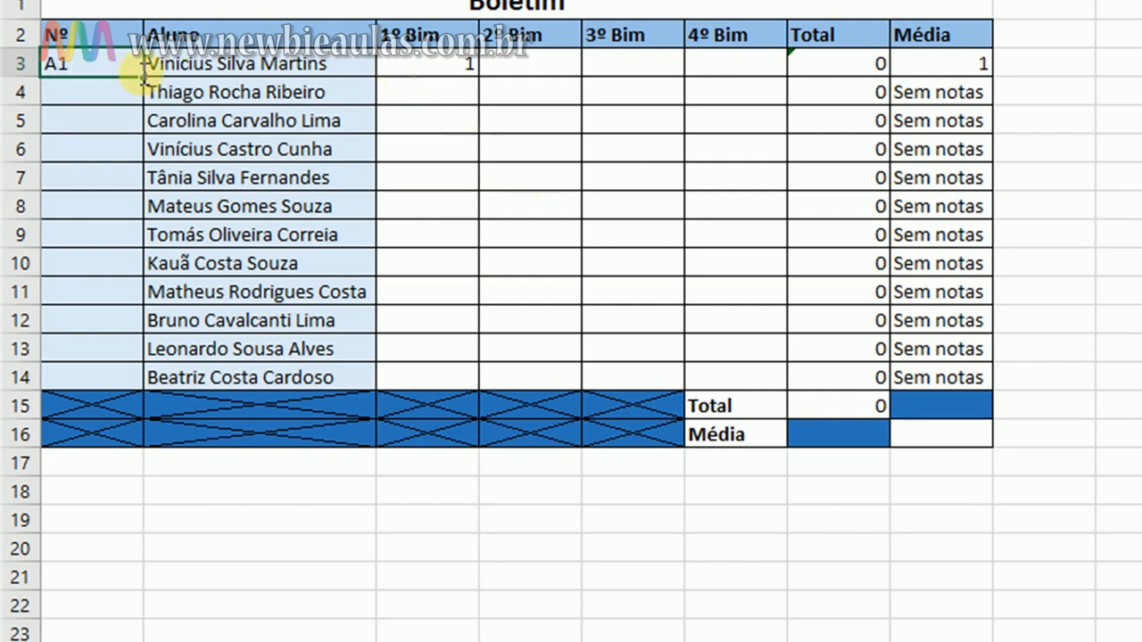
{"action": "left_click_drag", "start_coordinate": [140, 74], "coordinate": [165, 401]}
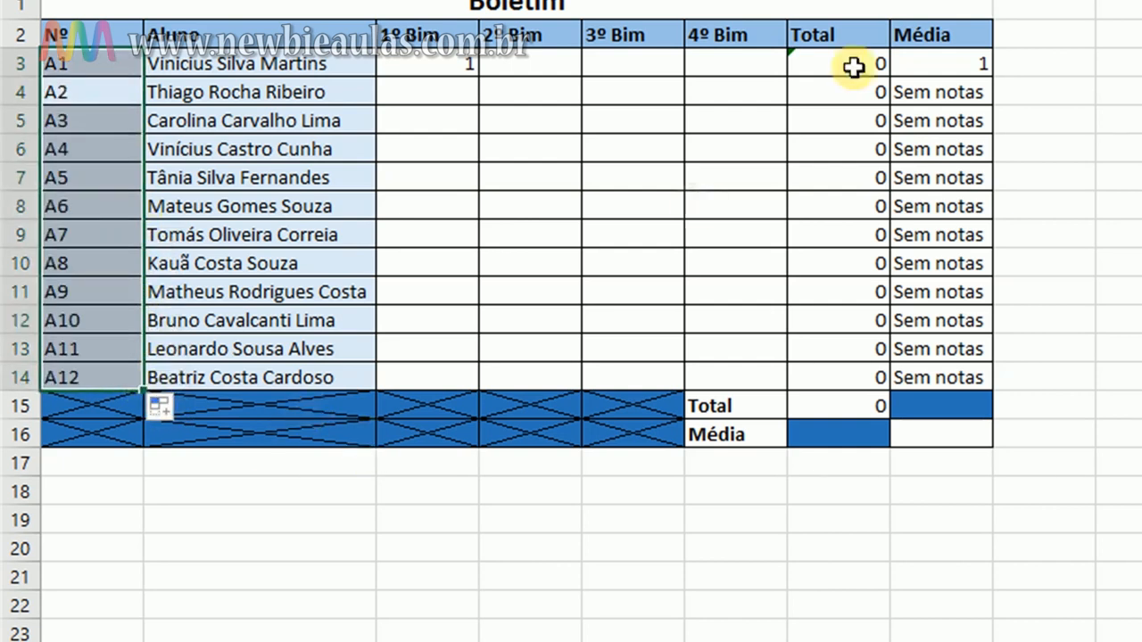
{"action": "left_click", "coordinate": [1140, 321]}
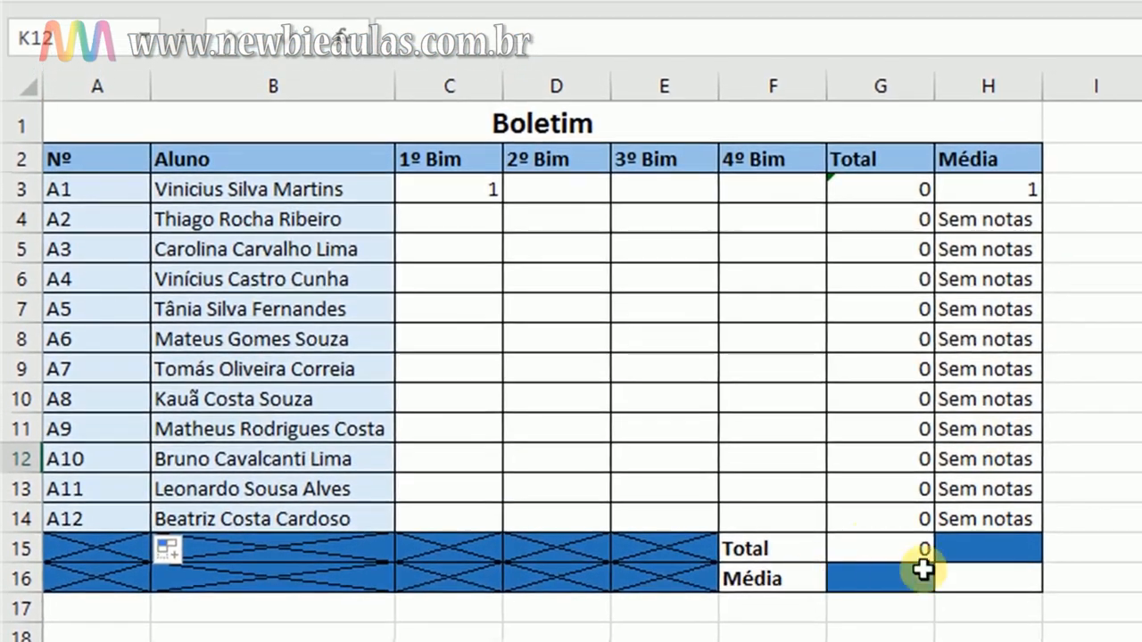
Enter =SEERRO(MÉDIA(H3:H14);"Sem notas") in H16 for the overall class average.
{"action": "left_click", "coordinate": [998, 586]}
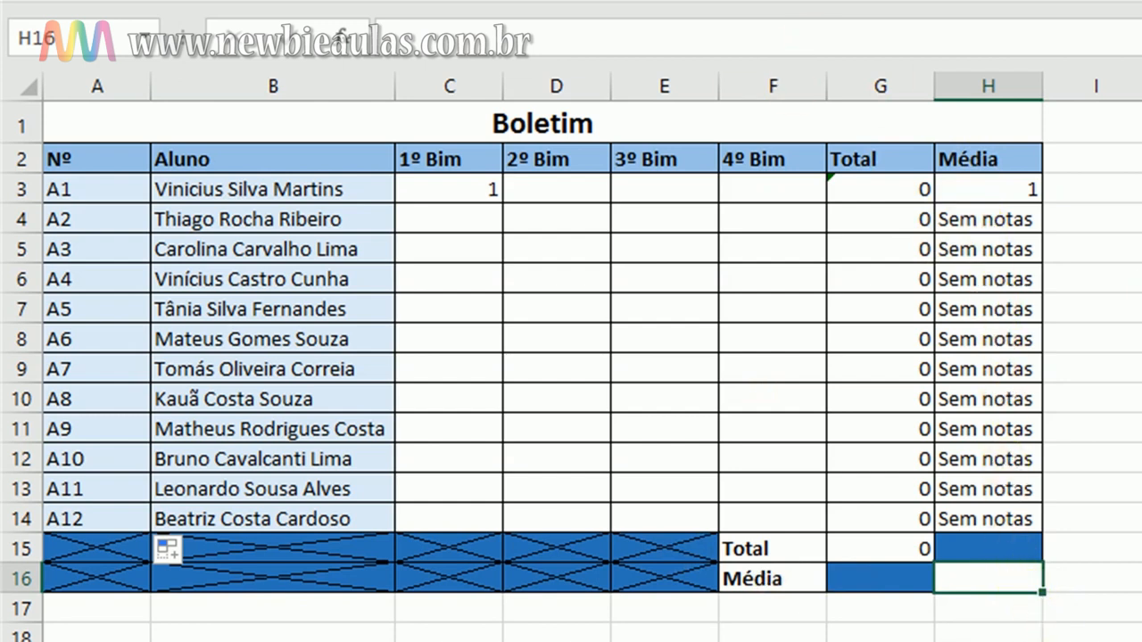
{"action": "type", "text": "=seerr"}
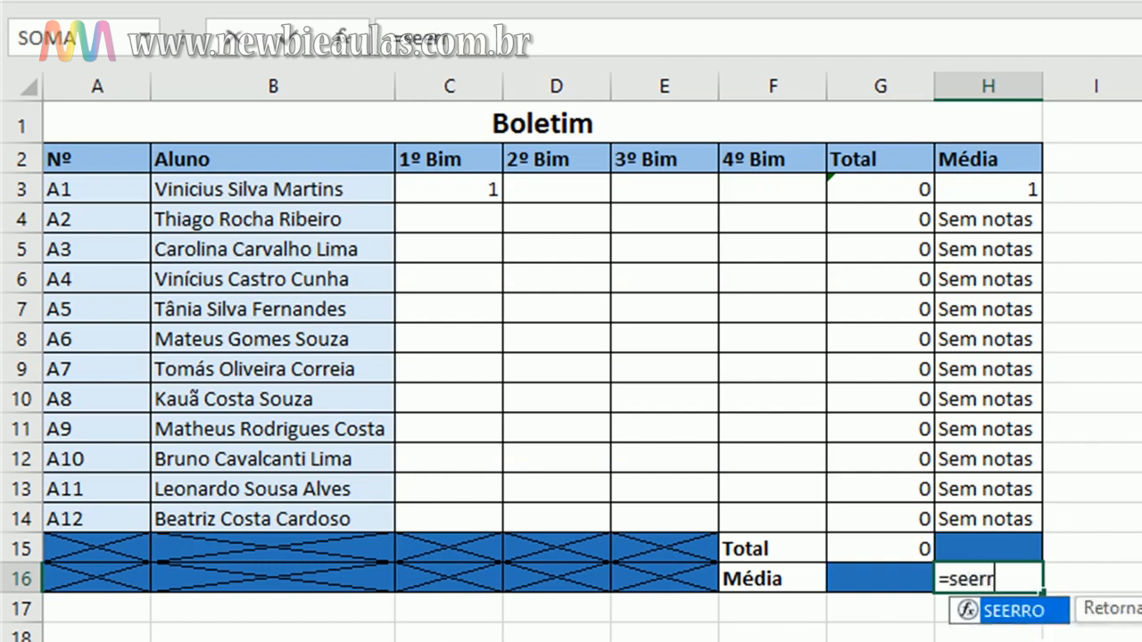
{"action": "type", "text": "o("}
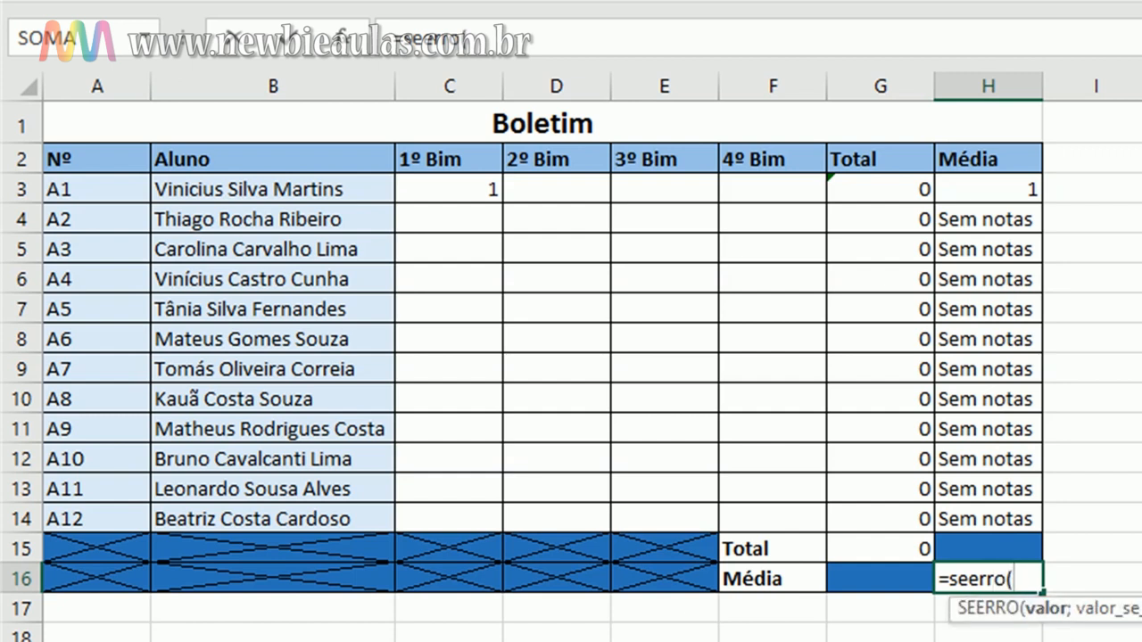
{"action": "type", "text": "média"}
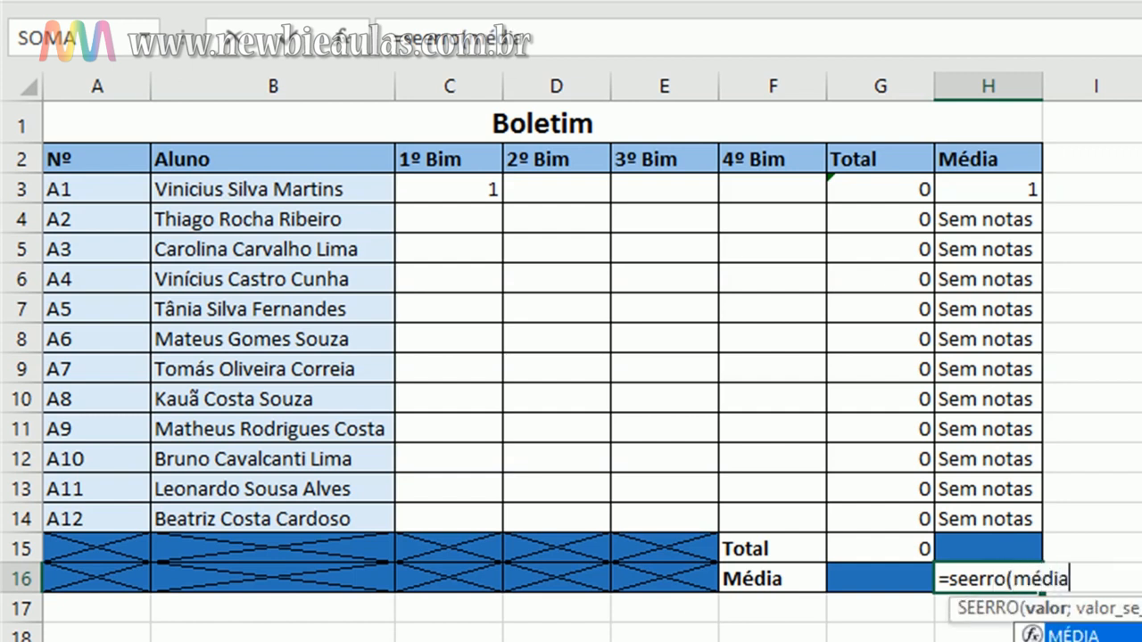
{"action": "type", "text": "("}
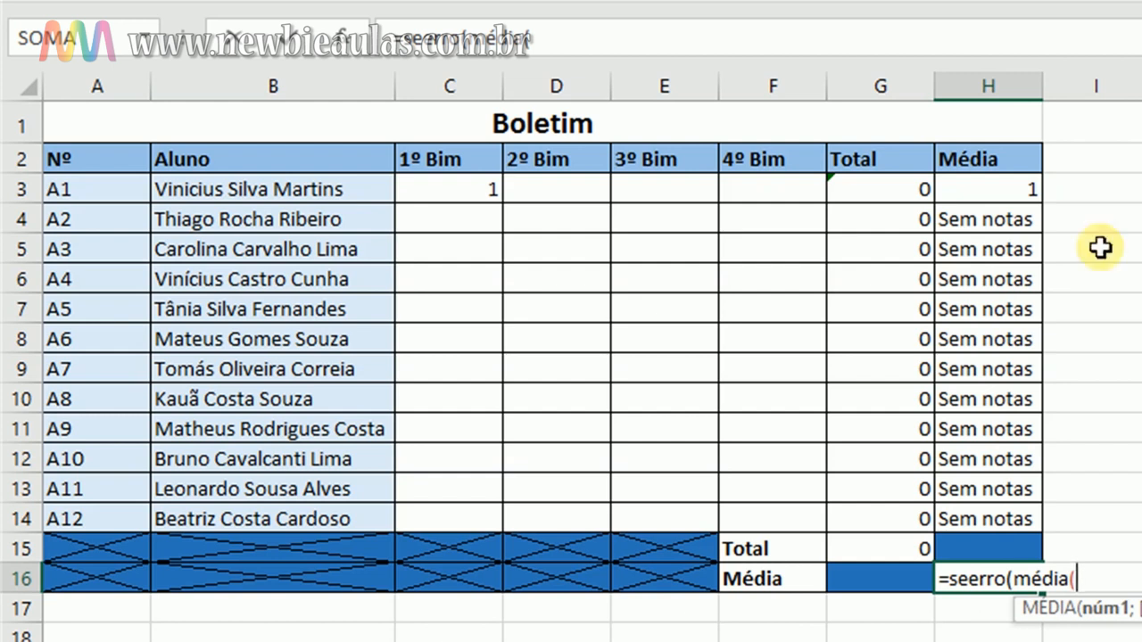
{"action": "left_click_drag", "start_coordinate": [998, 189], "coordinate": [978, 513]}
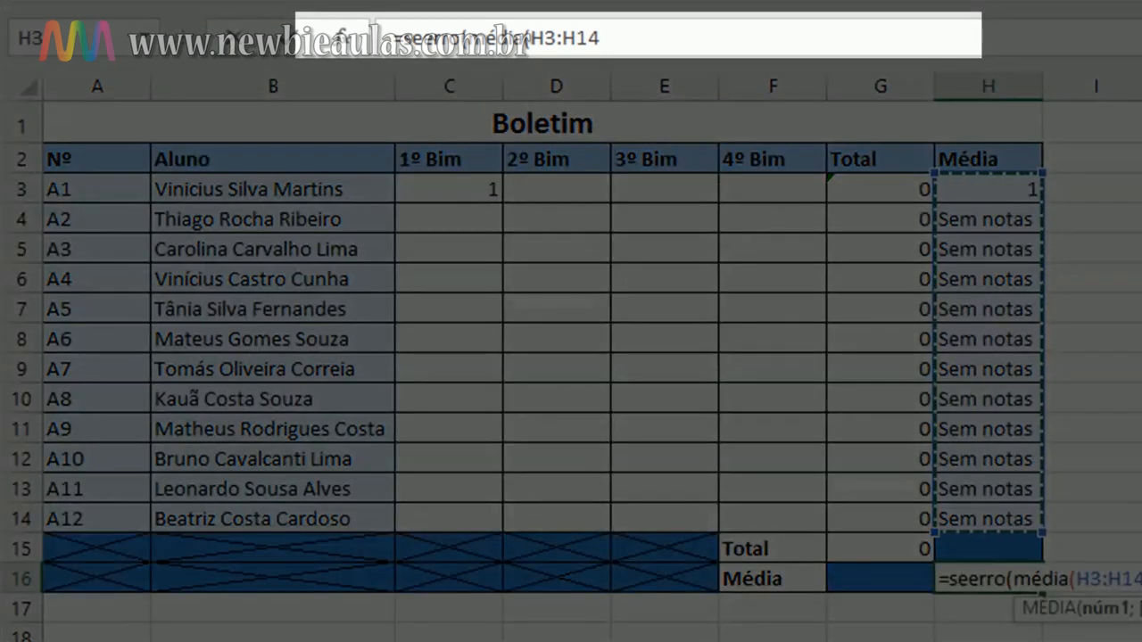
{"action": "type", "text": ")"}
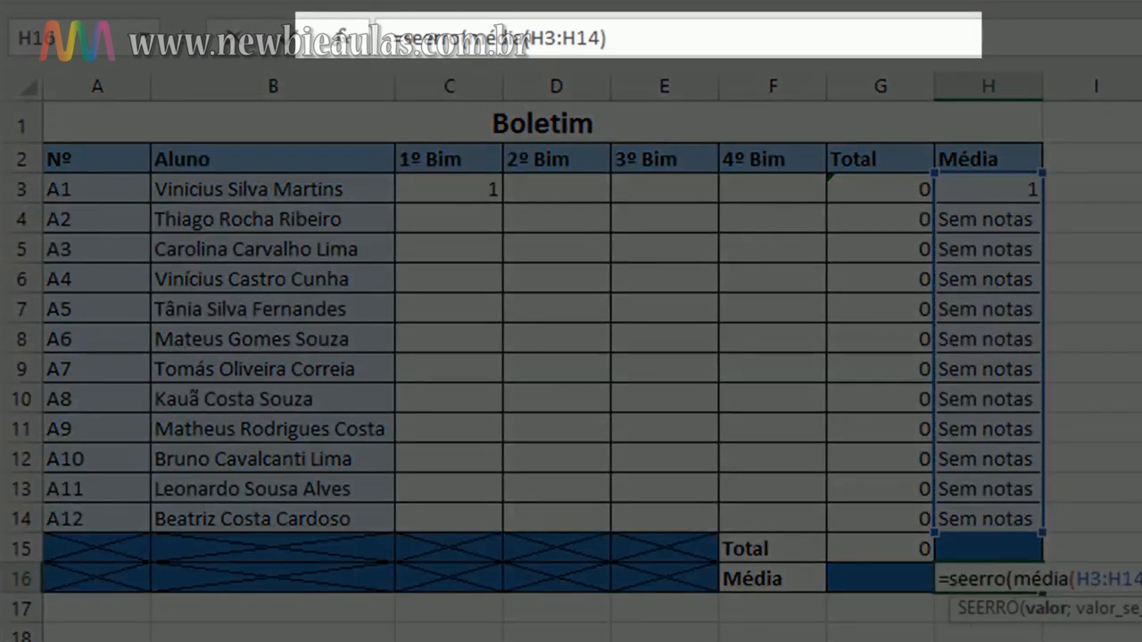
{"action": "type", "text": ";\"Sem notas\")"}
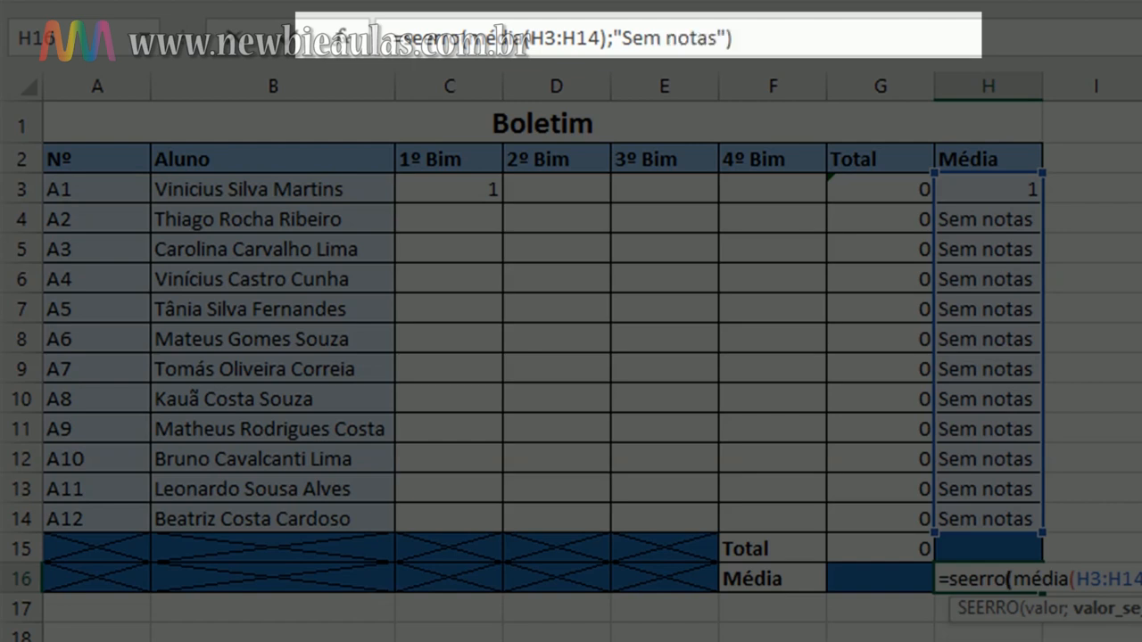
{"action": "key", "text": "Return"}
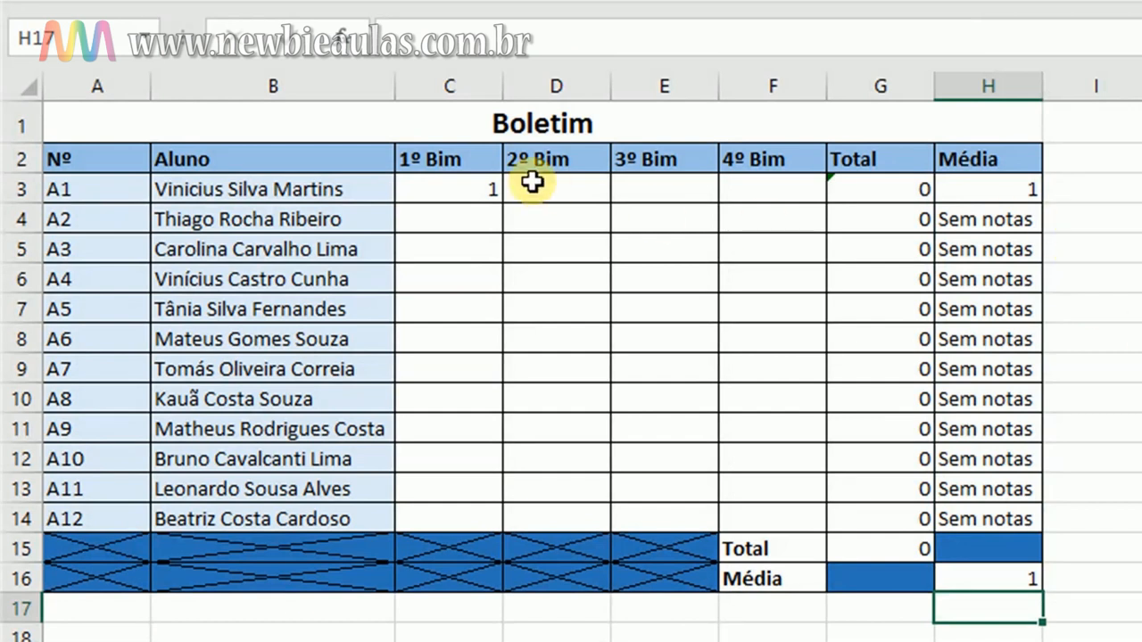
Clear the test grade from C3 and check the overall average formula in H16.
{"action": "left_click", "coordinate": [482, 186]}
{"action": "key", "text": "Delete"}
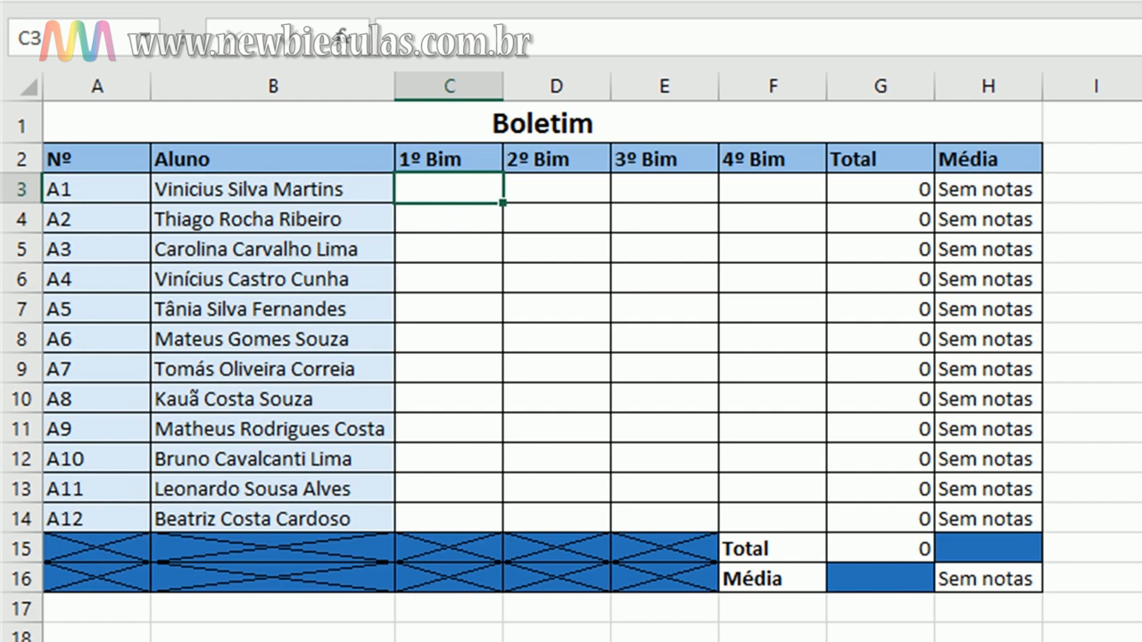
{"action": "left_click", "coordinate": [986, 584]}
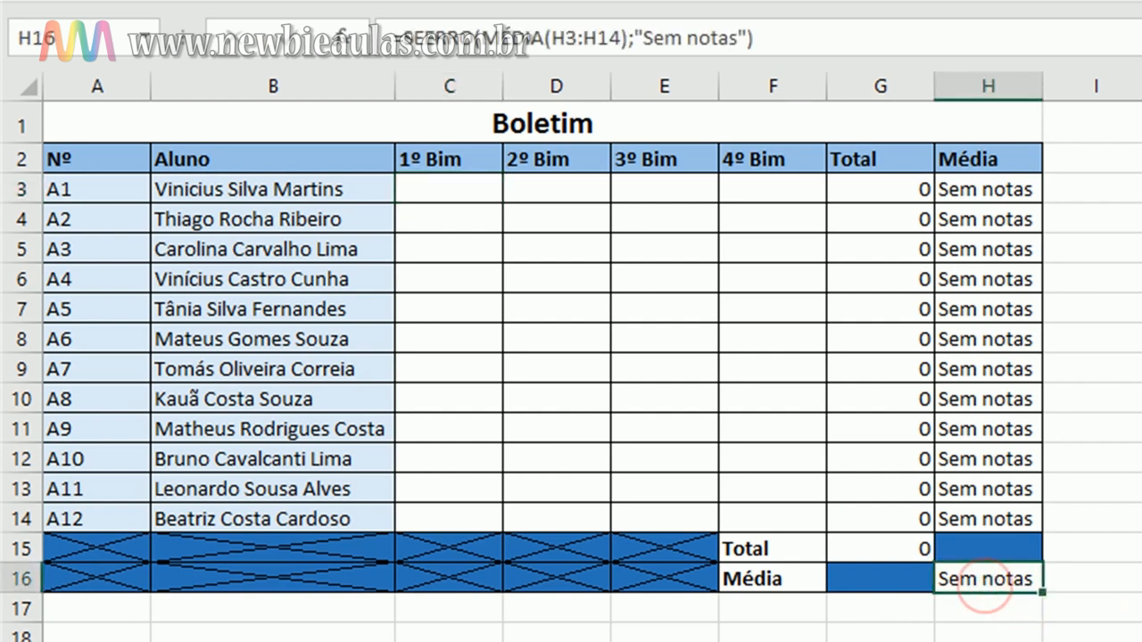